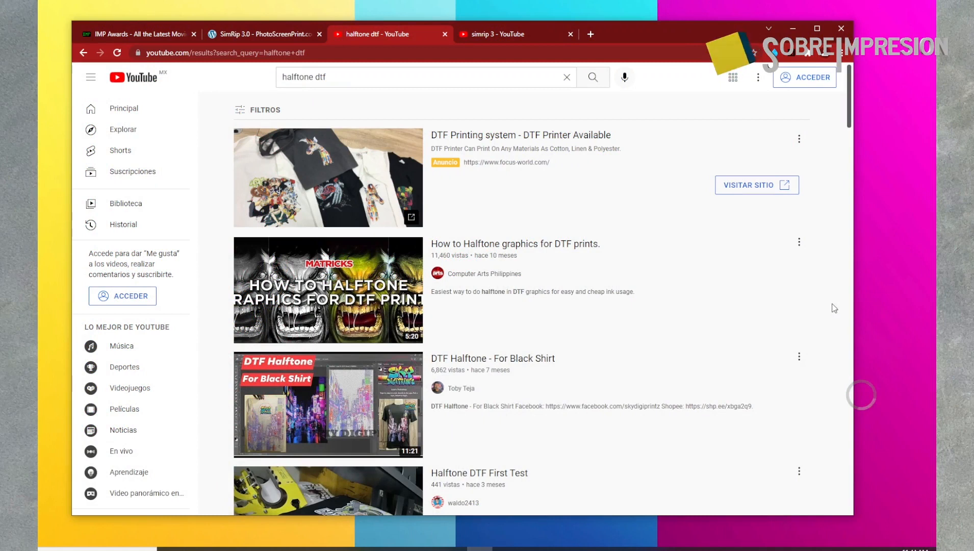
Look through the YouTube results for halftone dtf and simrip 3, and the SimRip manual and product pages on photoscreenprint.com
scroll(835, 308, down, 12)
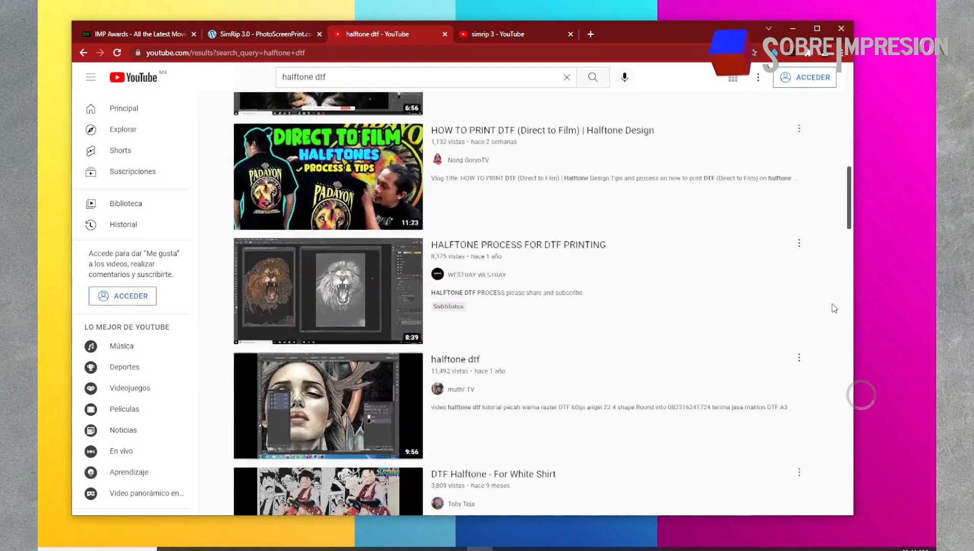
scroll(834, 308, down, 9)
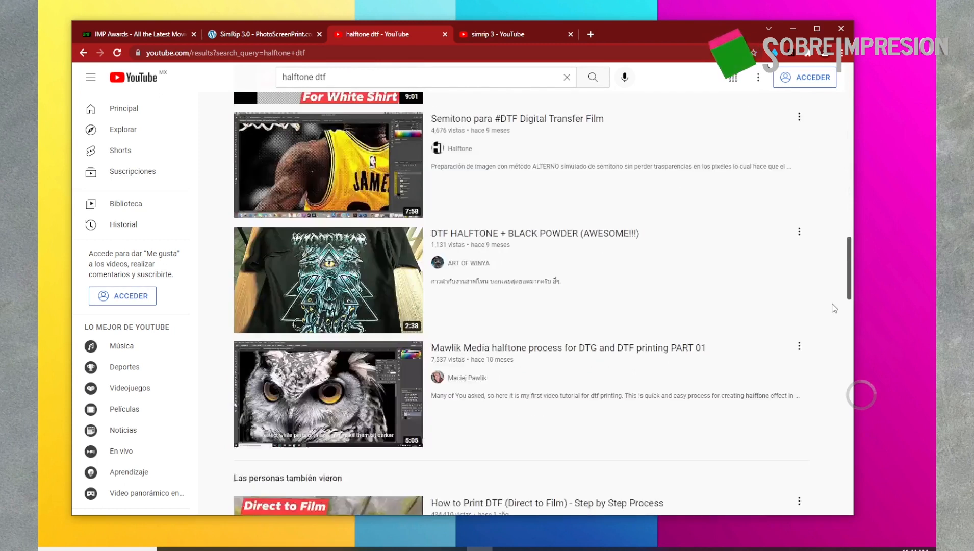
scroll(834, 308, down, 5)
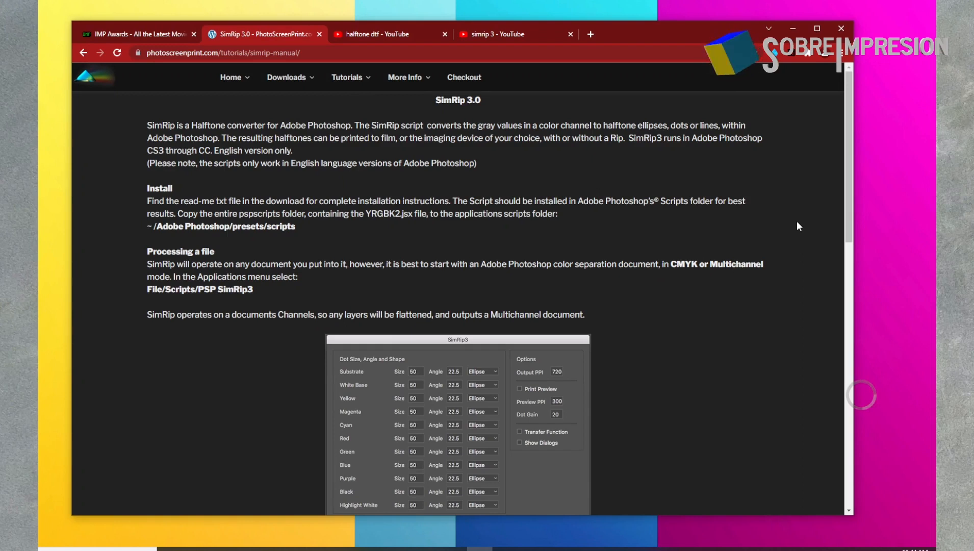
scroll(797, 222, down, 4)
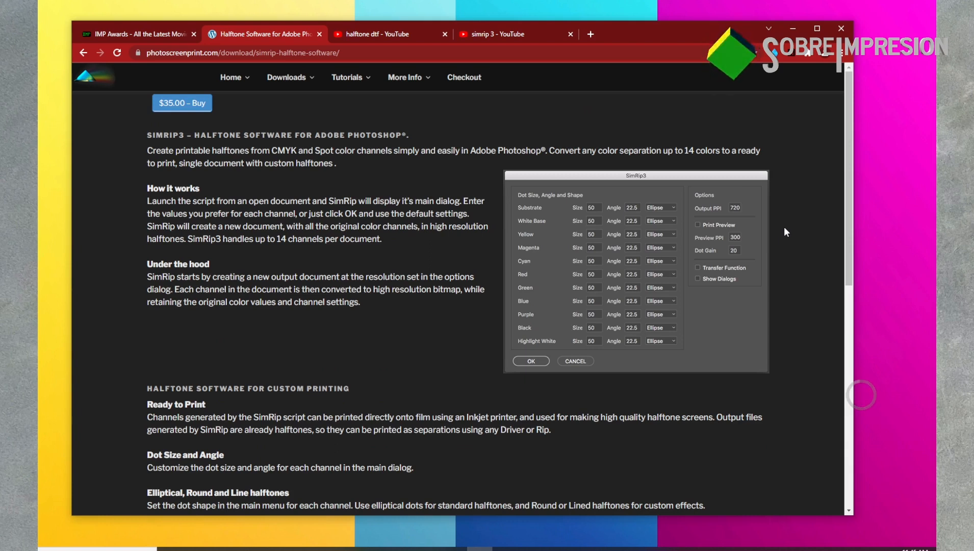
scroll(784, 227, down, 5)
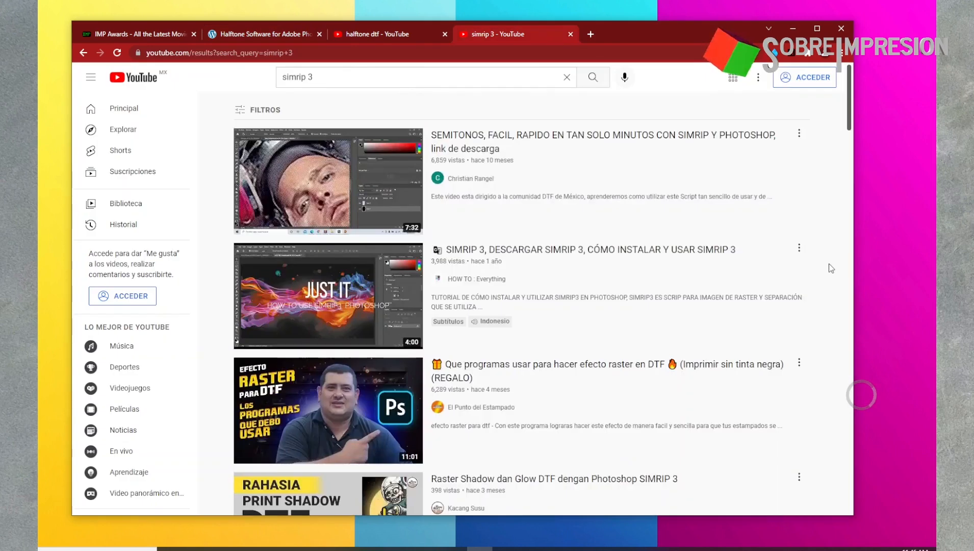
scroll(831, 268, down, 14)
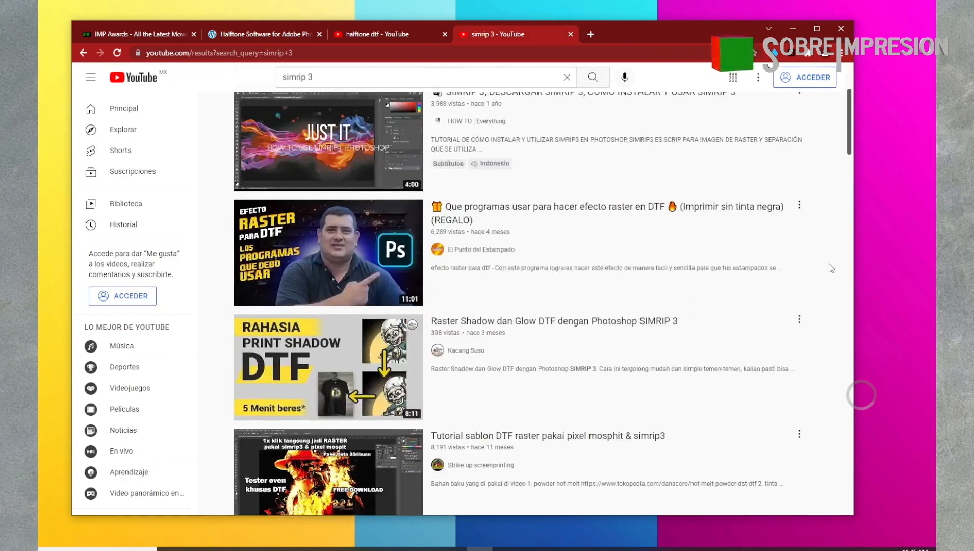
scroll(831, 267, down, 10)
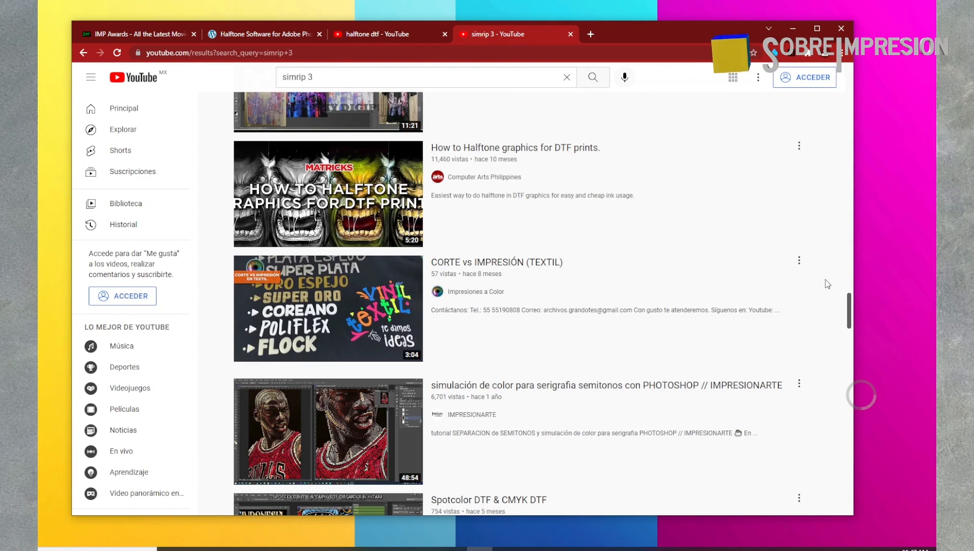
Find the Sonic the Hedgehog 2 poster on IMP Awards, check an additional design, and open the group poster's page
key(ctrl+Tab)
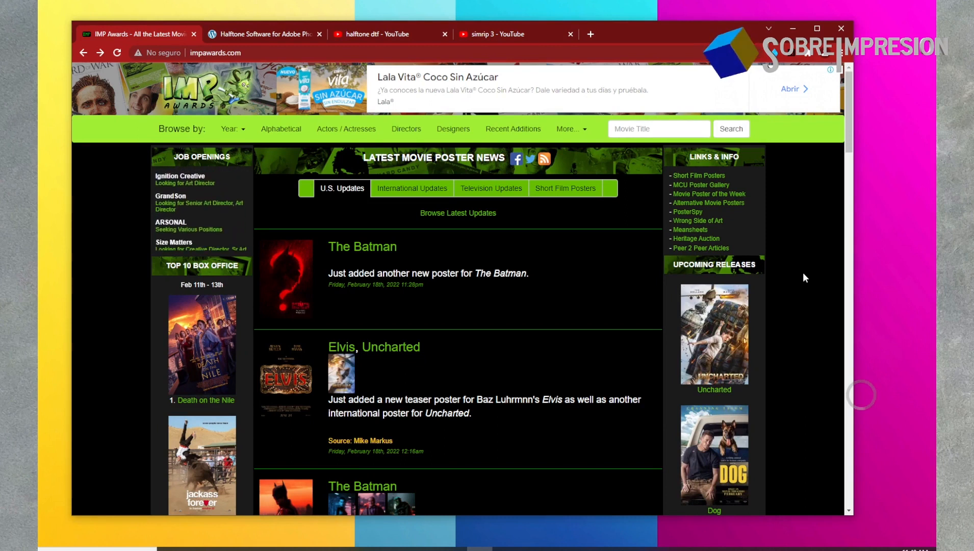
scroll(802, 272, down, 6)
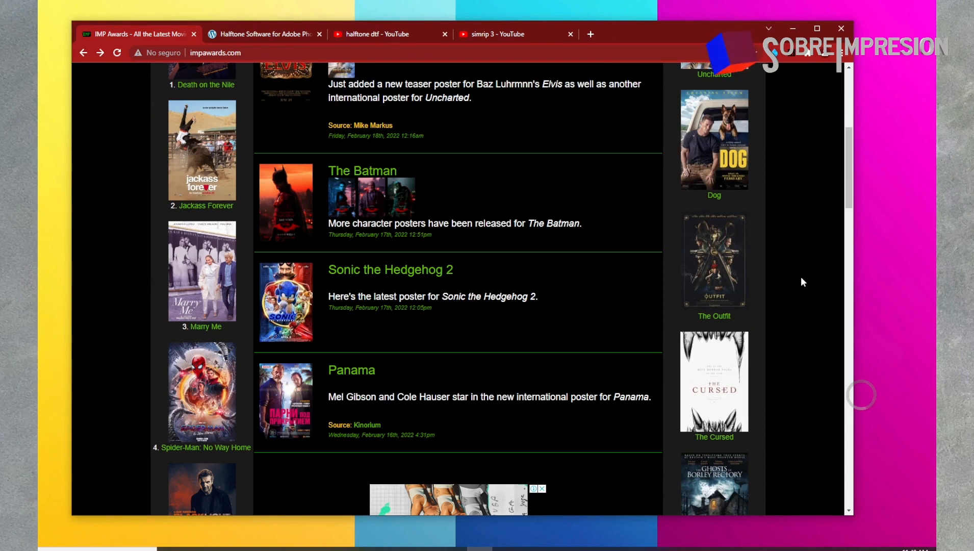
click(435, 271)
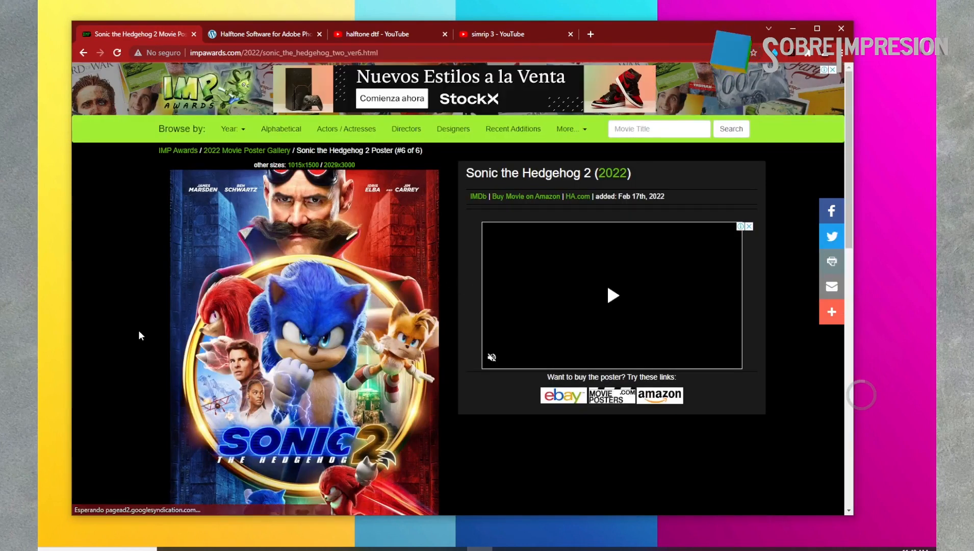
scroll(138, 330, down, 6)
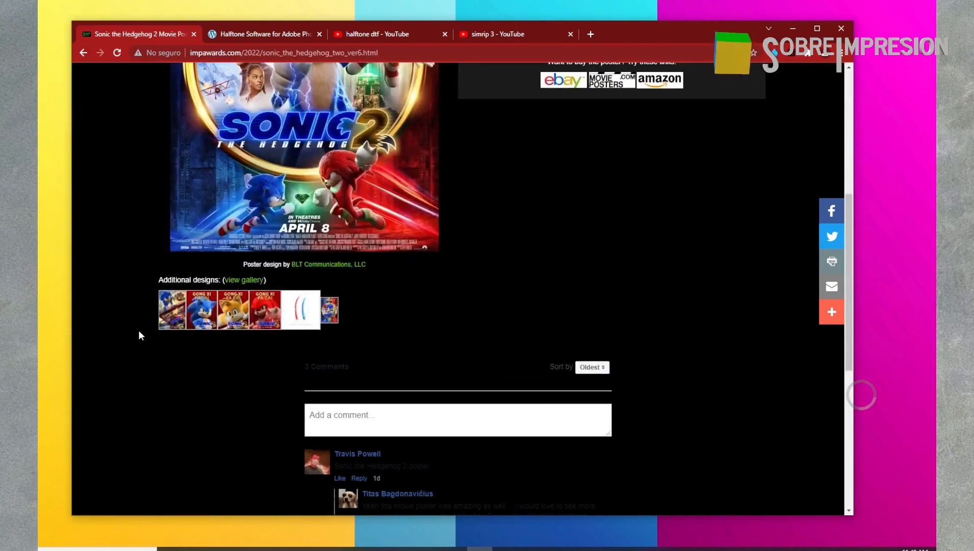
click(207, 322)
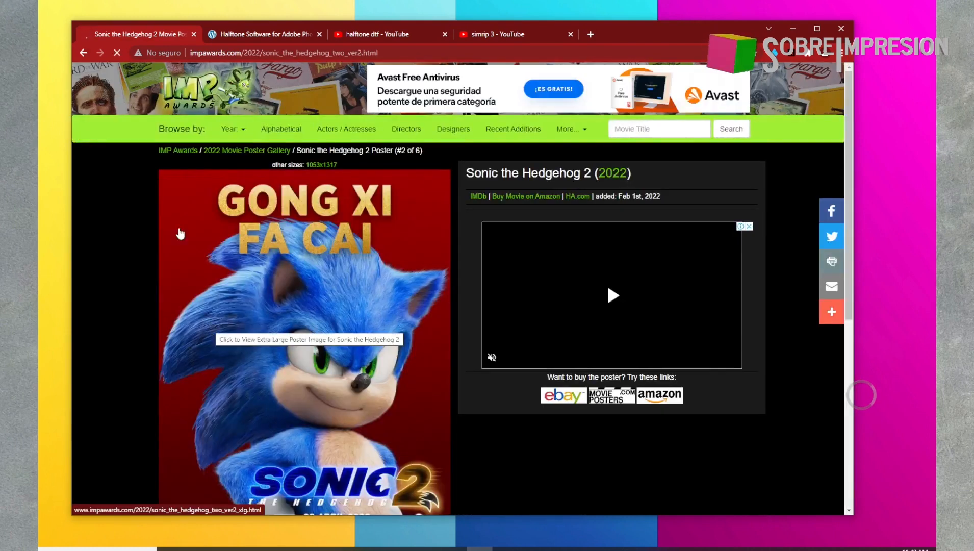
scroll(155, 239, down, 5)
click(323, 334)
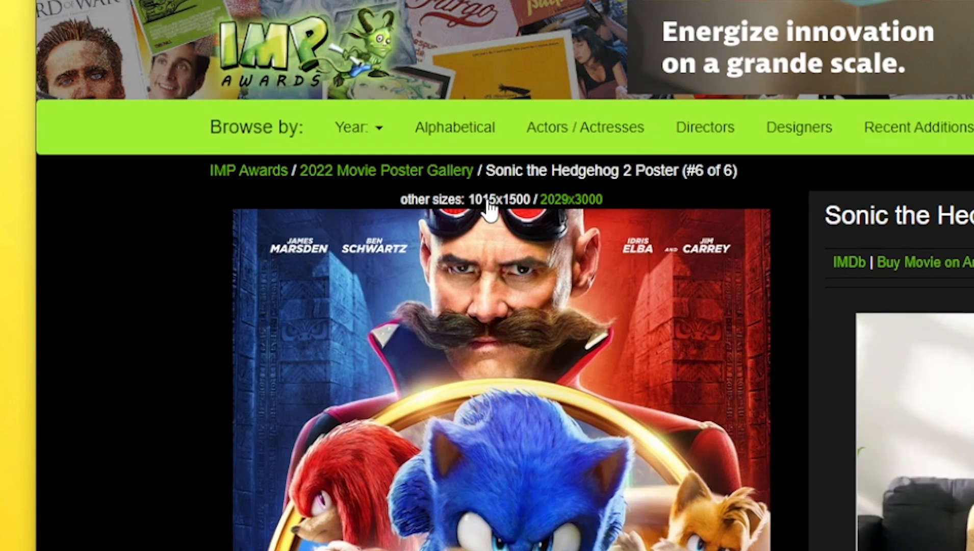
Open the 2029x3000 version of the poster and save the image as sonic_the_hedgehog_two_ver6_xxlg in the sonic desktop folder
click(572, 201)
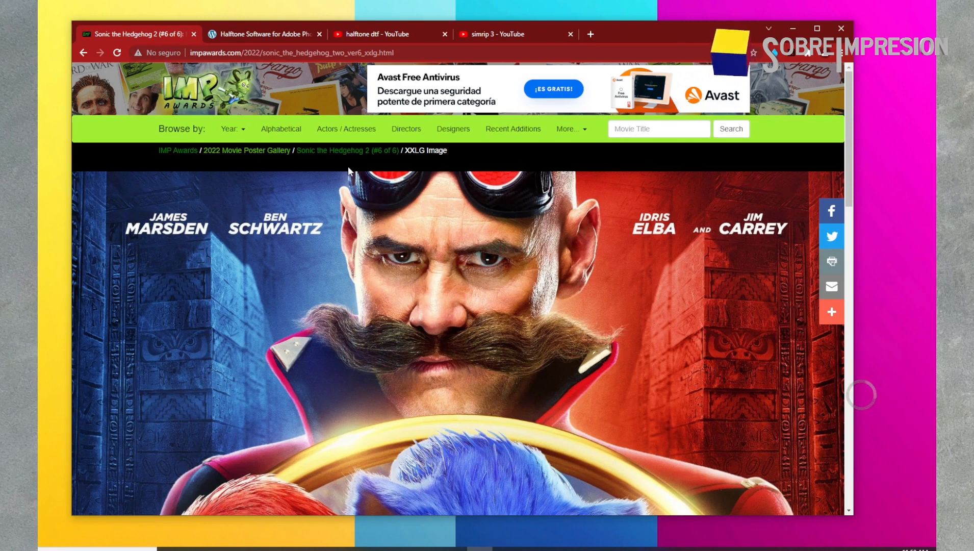
right_click(374, 259)
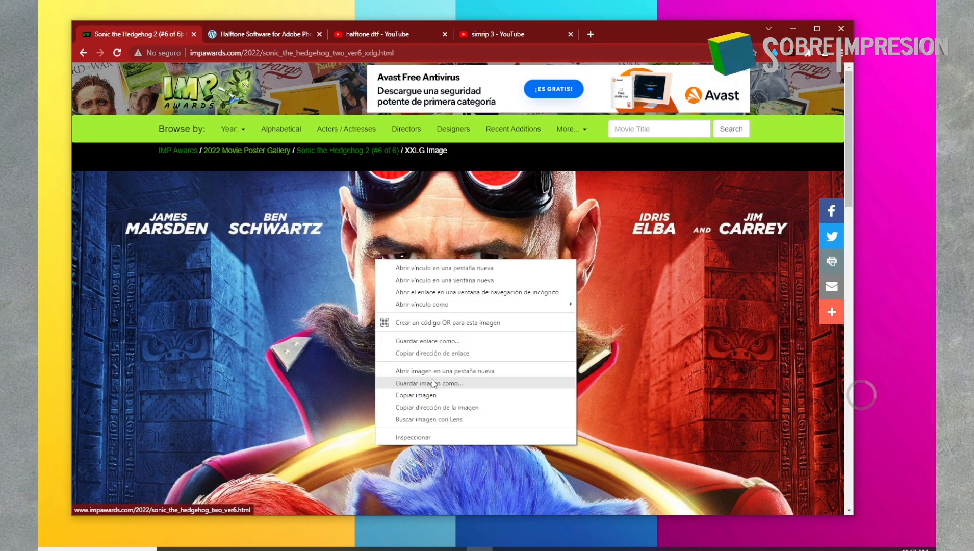
click(432, 381)
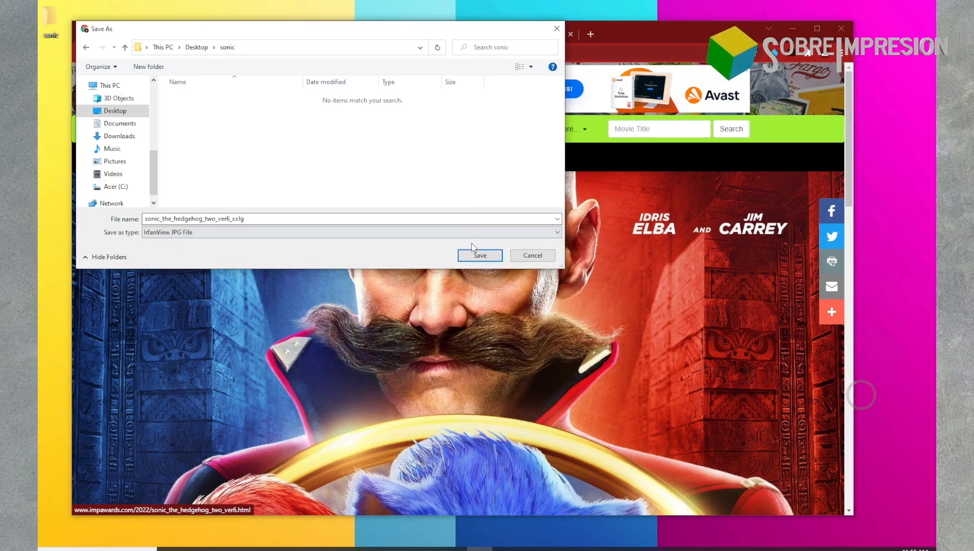
click(480, 255)
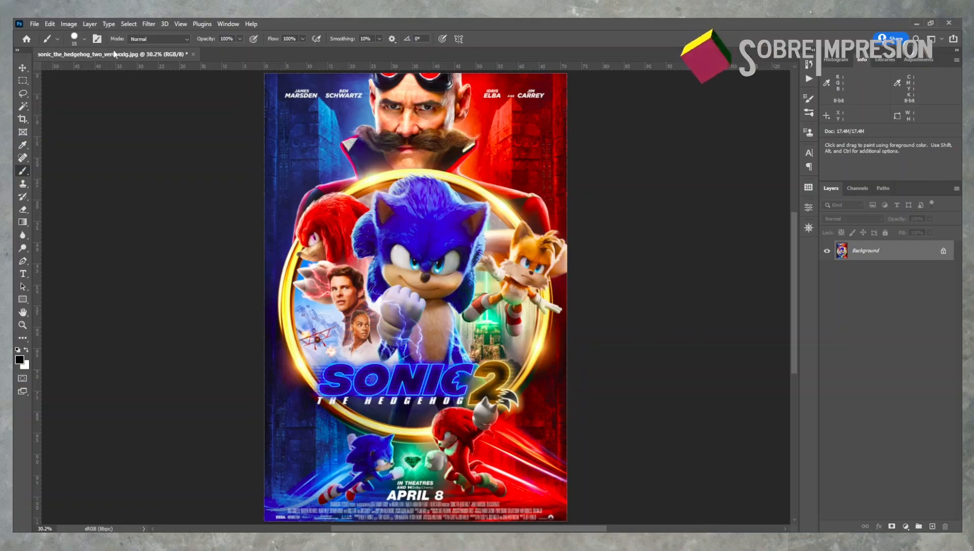
Check the poster's Image Size at 200 pixels/inch, and set its resolution to 300 pixels/inch with resampling off
click(68, 23)
click(77, 99)
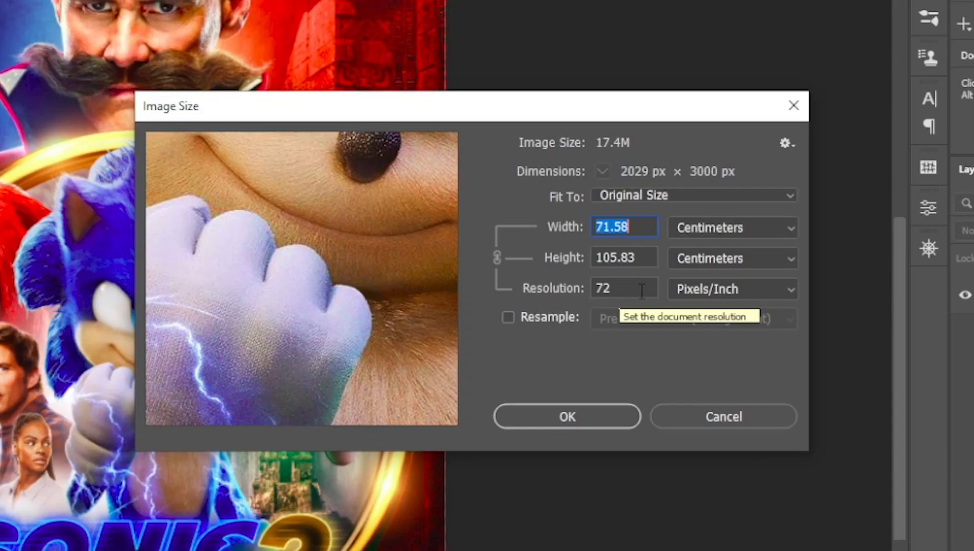
click(636, 290)
key(BackSpace)
key(BackSpace)
text(200)
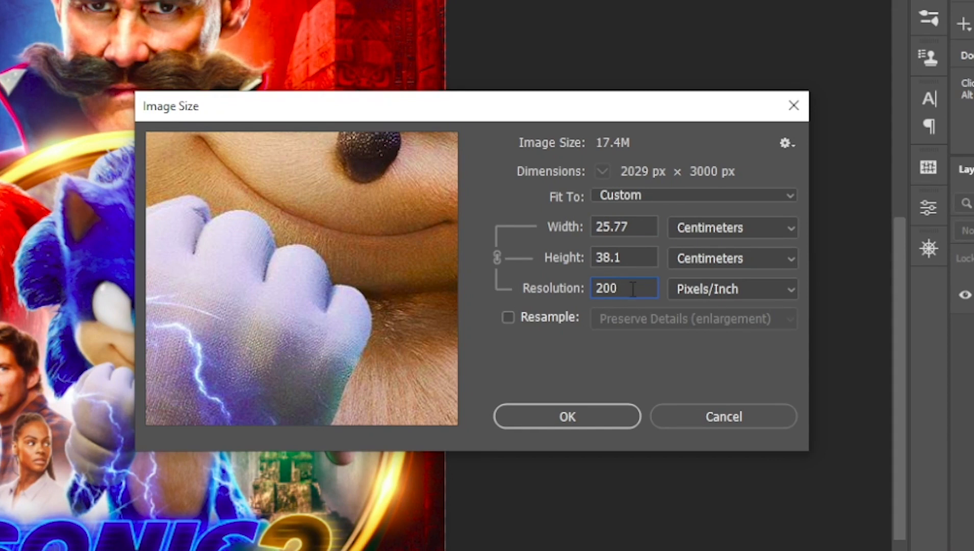
drag(631, 291, 541, 286)
text(300)
Enable resampling and set the poster's width to 26 cm, keeping the proportions linked
click(549, 317)
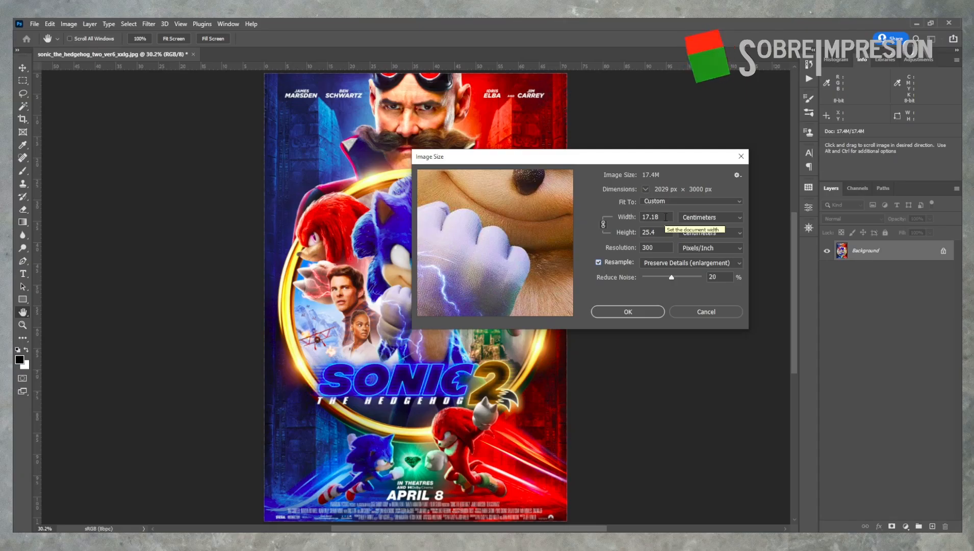
drag(666, 217, 583, 214)
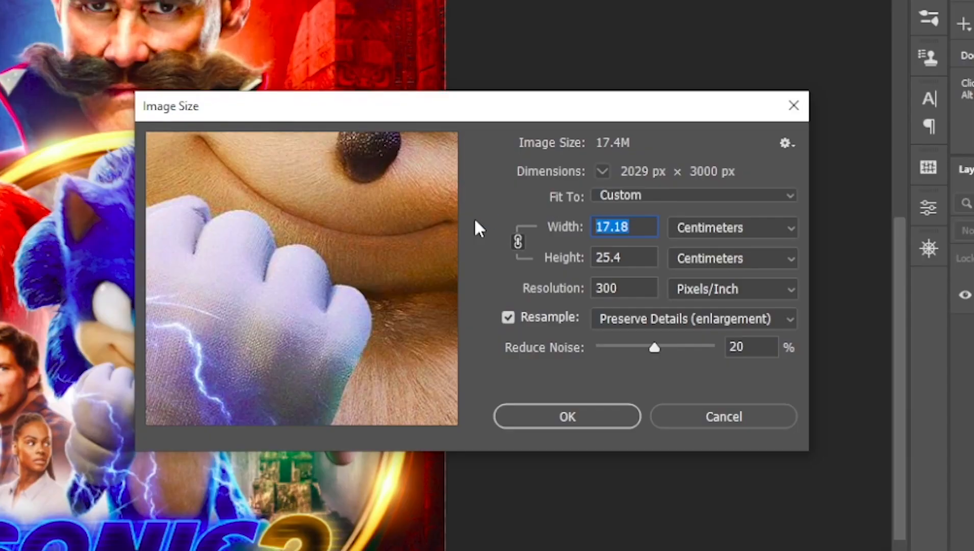
text(24)
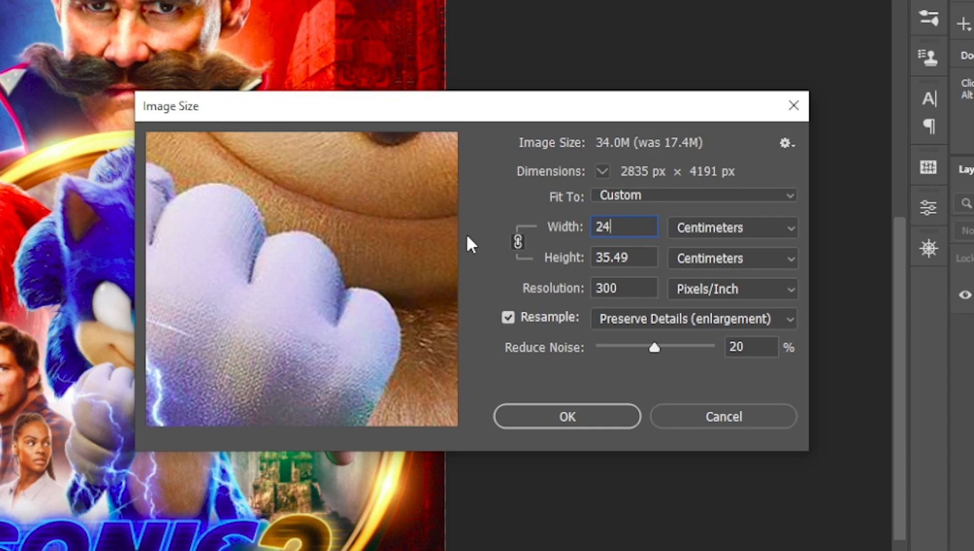
key(BackSpace)
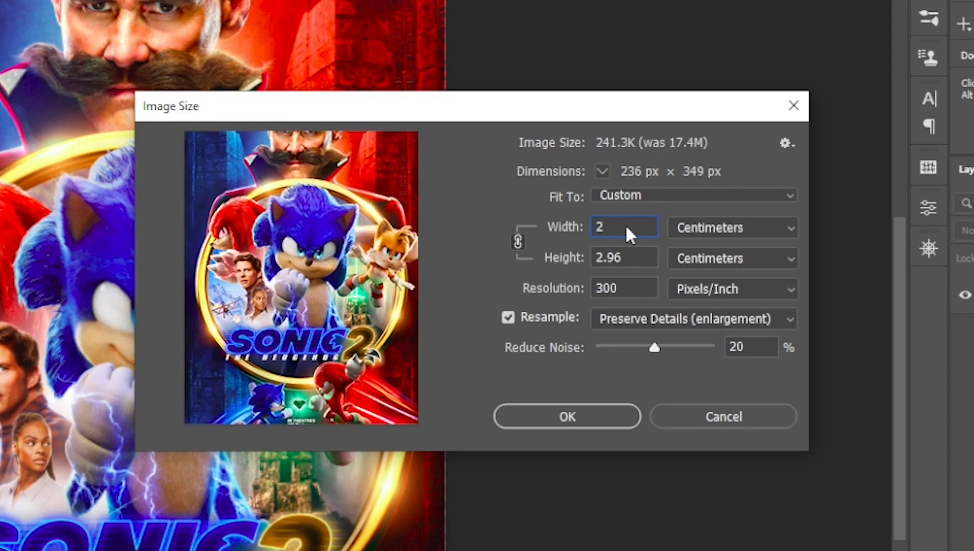
text(6)
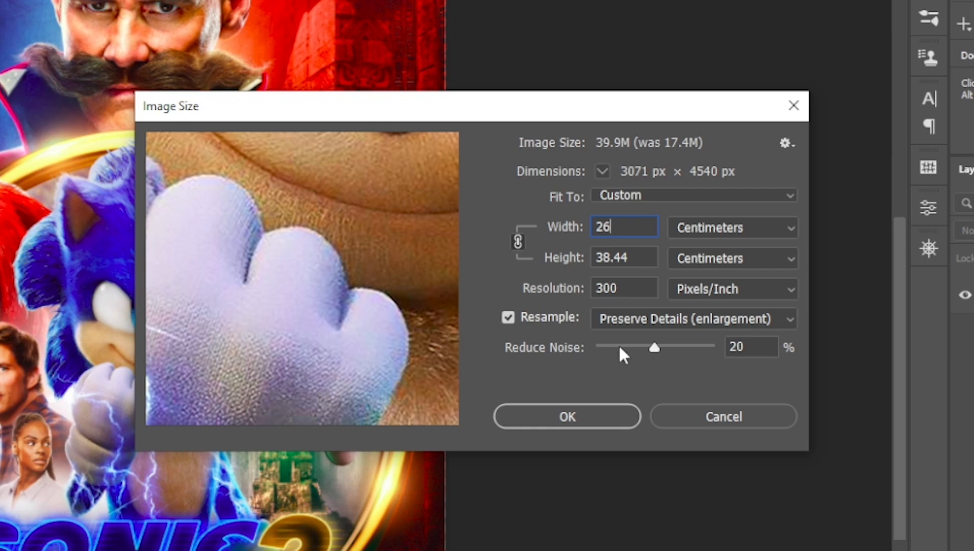
Adjust the noise reduction while previewing Sonic's face, apply the new image size, and fit the poster to the window
drag(357, 298, 294, 335)
drag(654, 348, 691, 346)
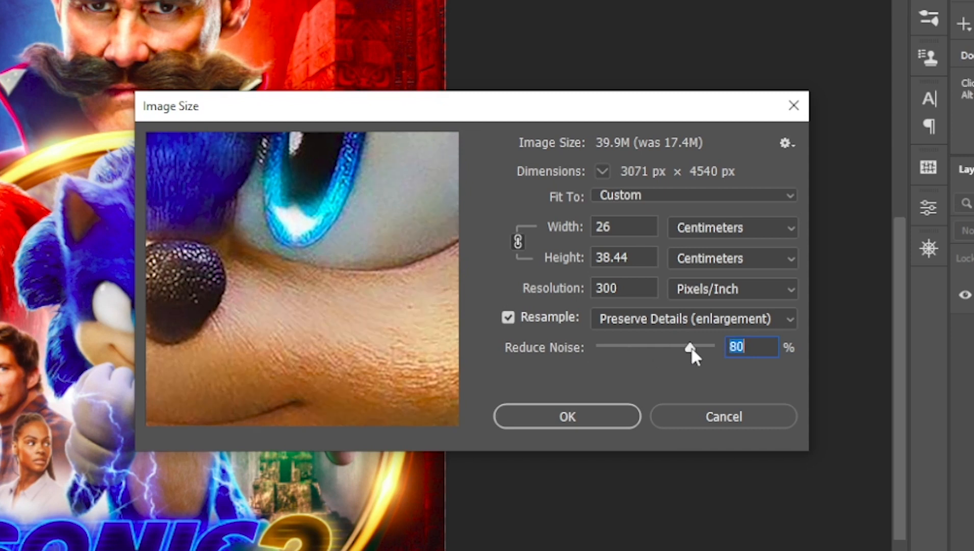
drag(691, 346, 698, 346)
drag(699, 347, 671, 347)
click(557, 416)
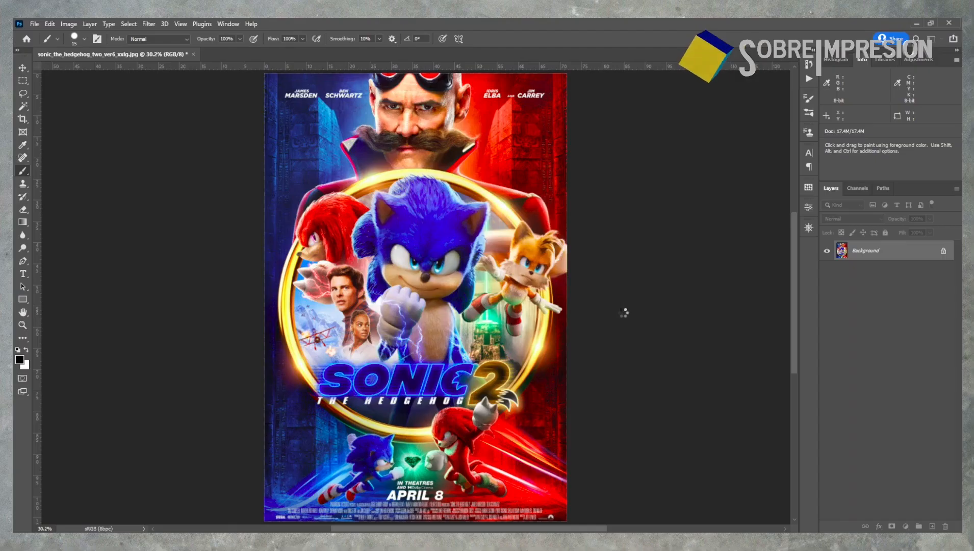
key(ctrl+0)
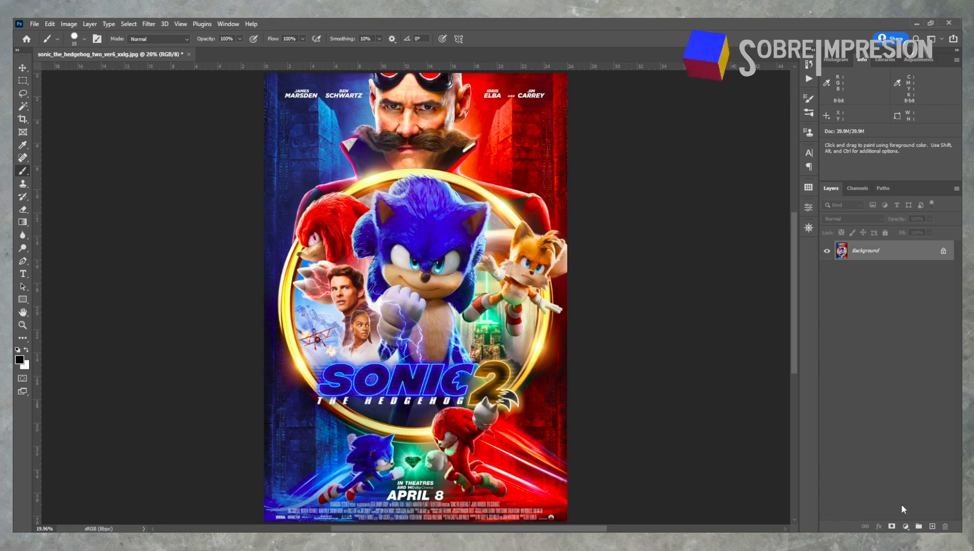
Add a Levels adjustment layer and set its black point by sampling the dark pupil of Sonic's eye
click(906, 526)
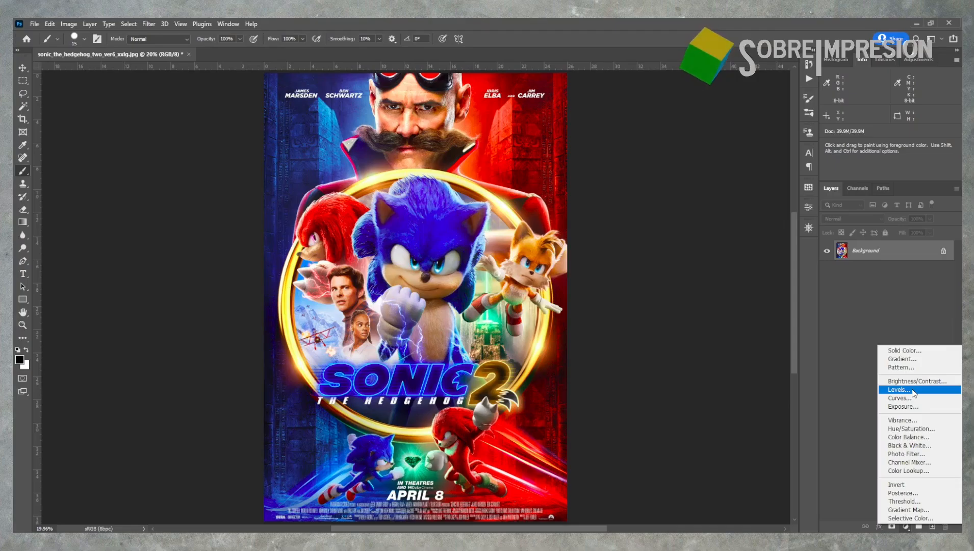
click(852, 233)
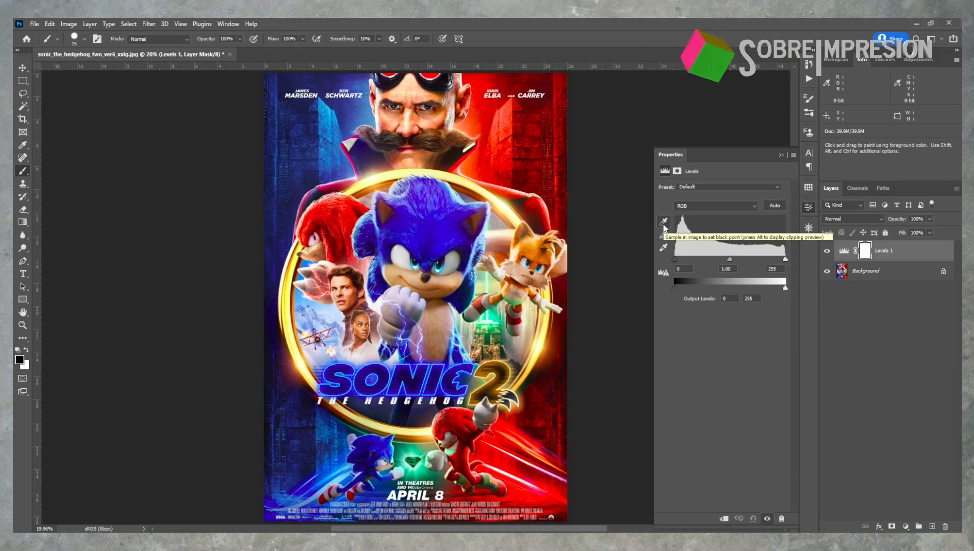
click(664, 225)
key(ctrl+plus)
key(ctrl+plus)
key(ctrl+plus)
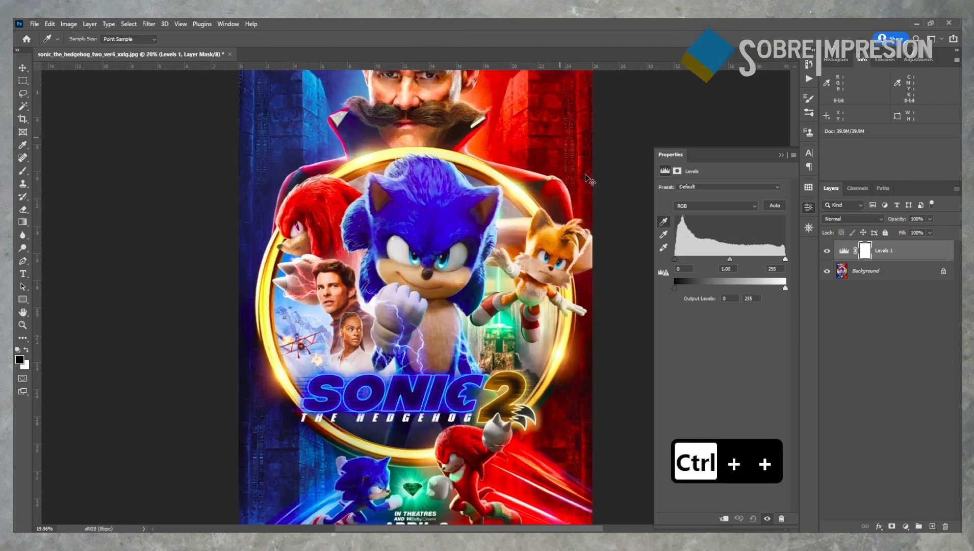
key(ctrl+plus)
key(space)
drag(467, 198, 422, 504)
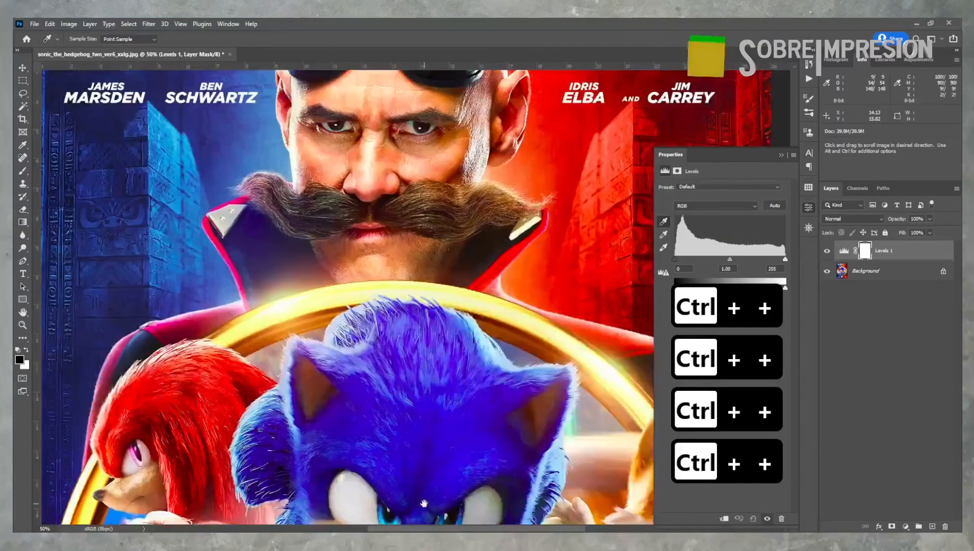
drag(449, 312, 448, 438)
drag(448, 438, 447, 469)
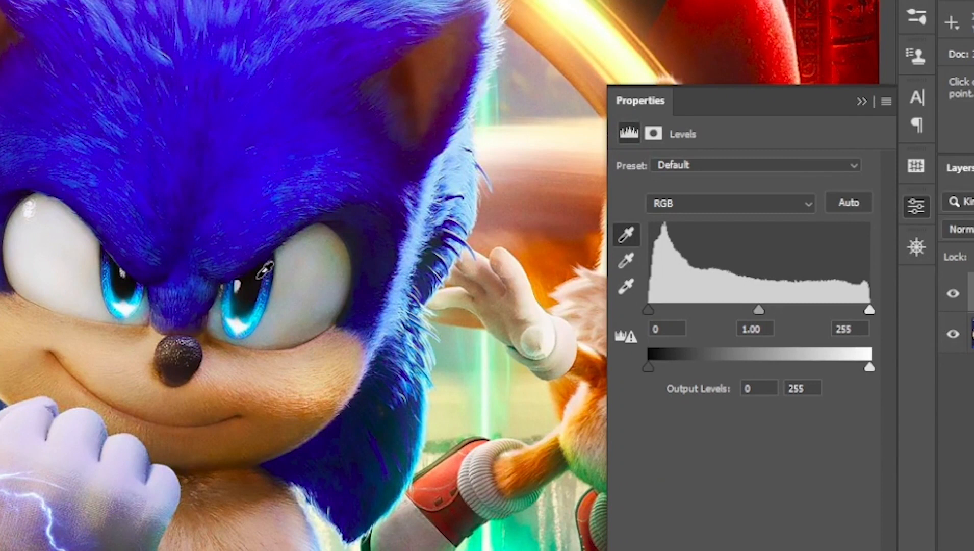
click(257, 279)
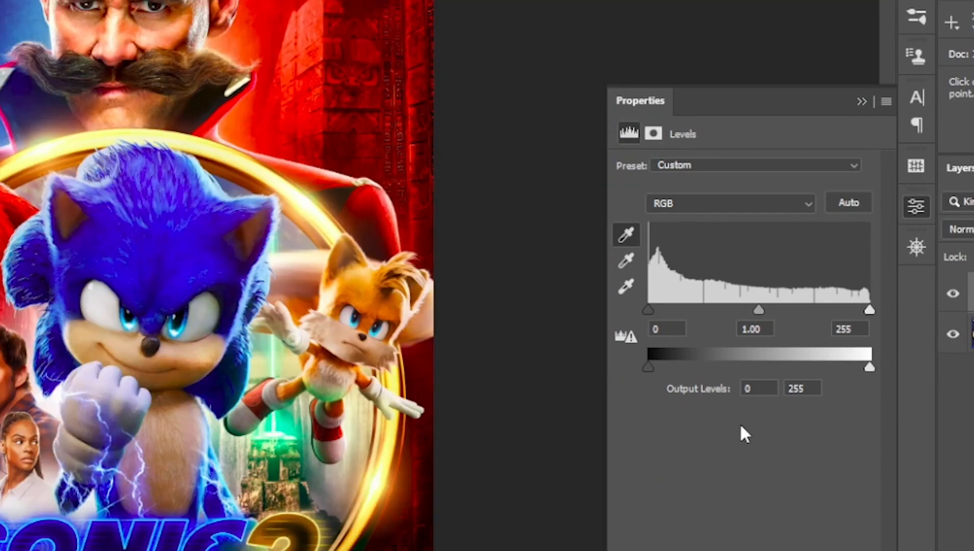
Compare the poster with the Levels layer hidden and shown, and set the layer's shadow input level to 32
click(952, 294)
click(952, 294)
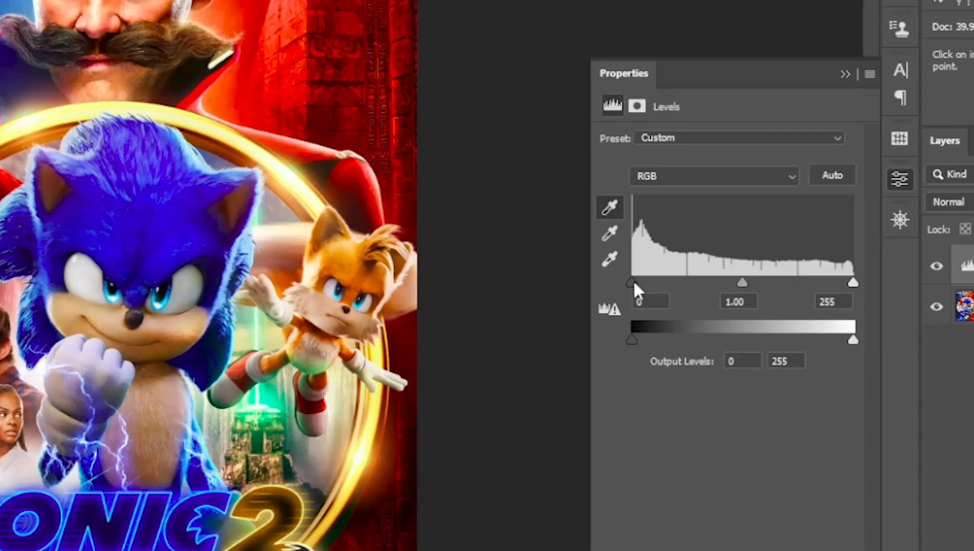
drag(675, 258, 661, 279)
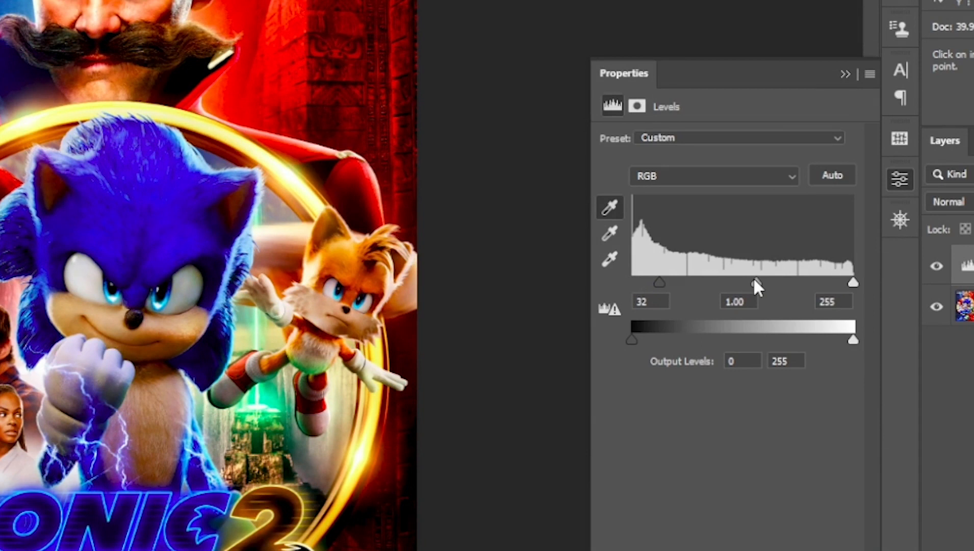
Set the Levels layer's shadow input to 41 and midtones to 1.41, comparing the poster with the layer hidden and shown
drag(753, 280, 734, 292)
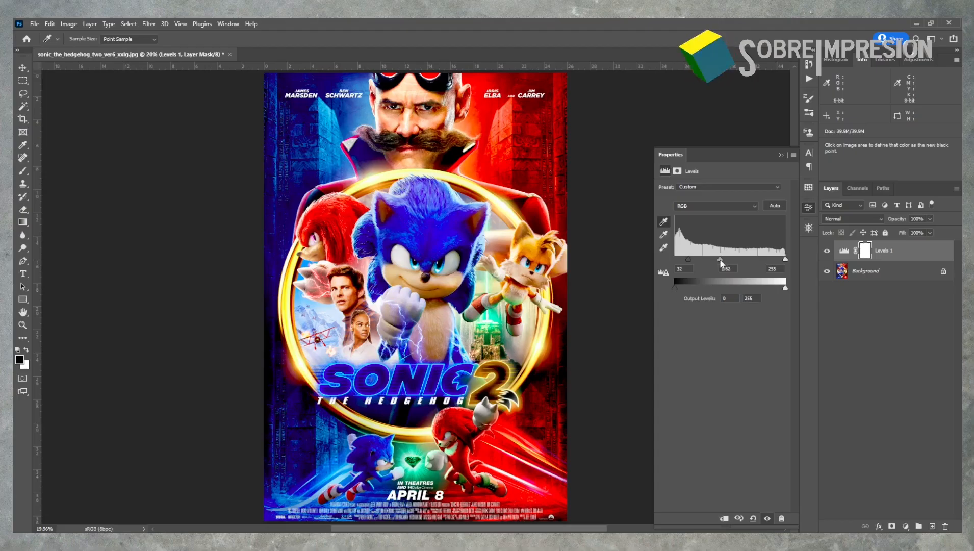
drag(728, 281, 692, 259)
click(825, 251)
click(825, 251)
click(825, 251)
click(825, 251)
click(826, 252)
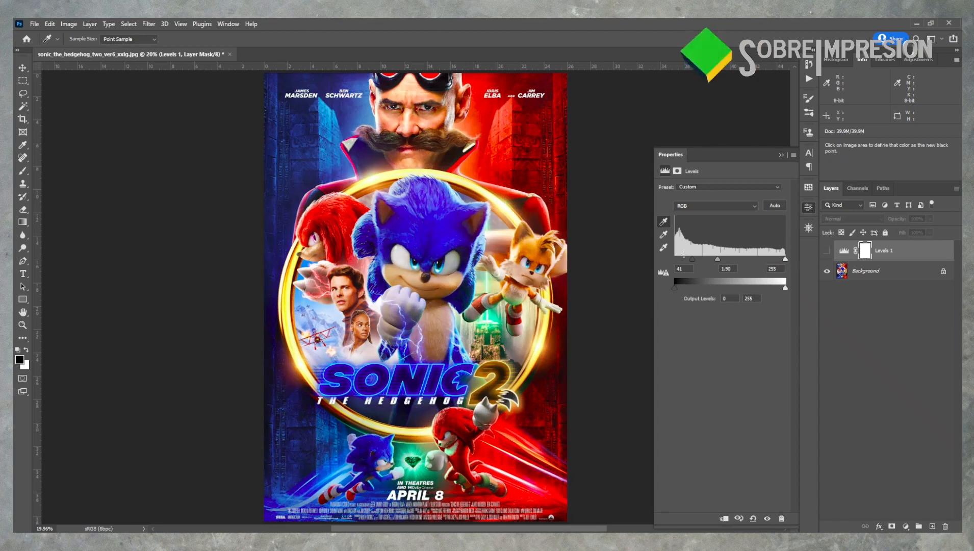
drag(718, 259, 727, 260)
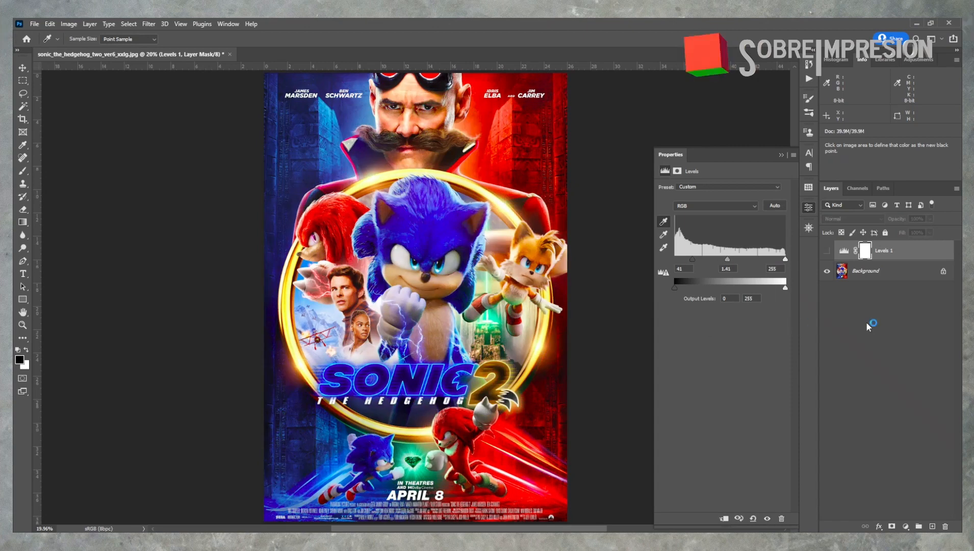
click(826, 250)
Add a Hue/Saturation adjustment layer with saturation +15 and compare the adjusted poster with the original Background layer
click(906, 525)
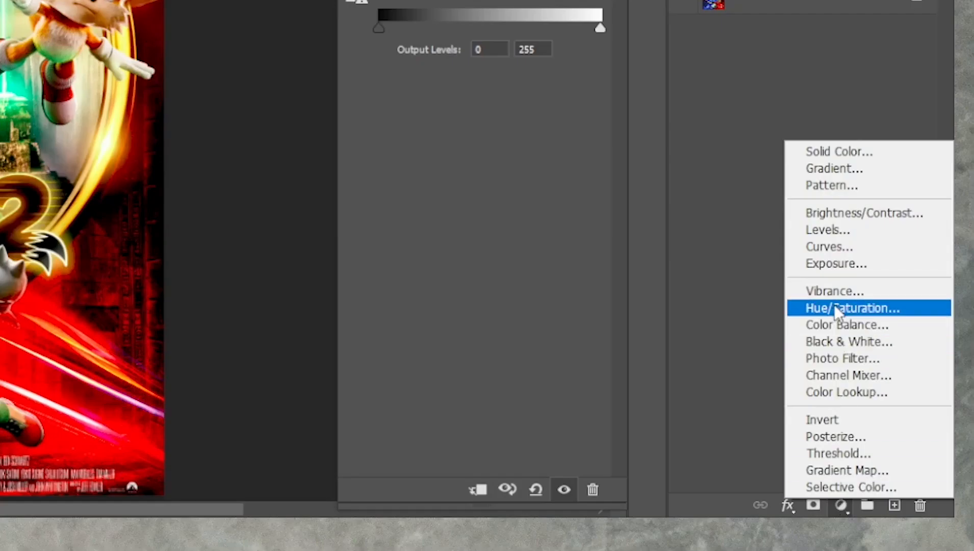
click(835, 308)
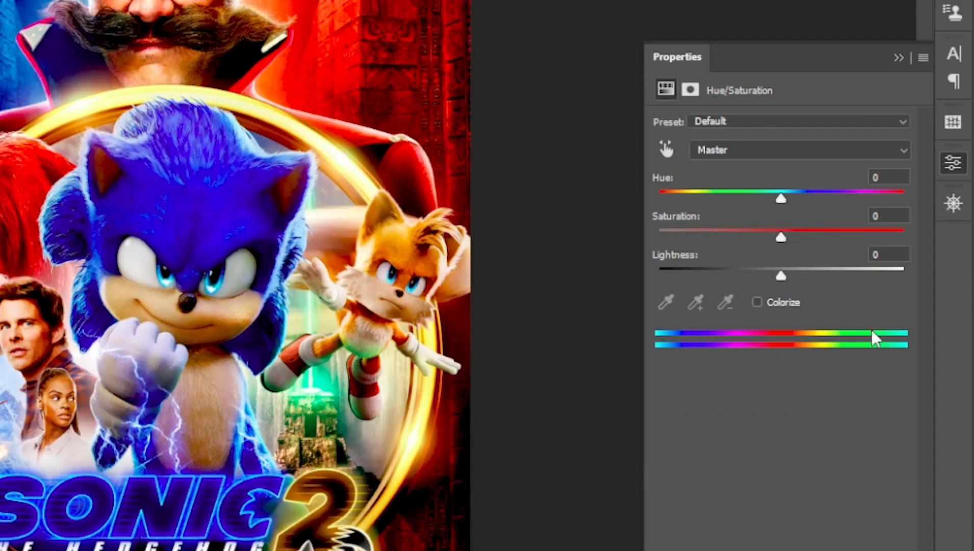
drag(784, 239, 800, 238)
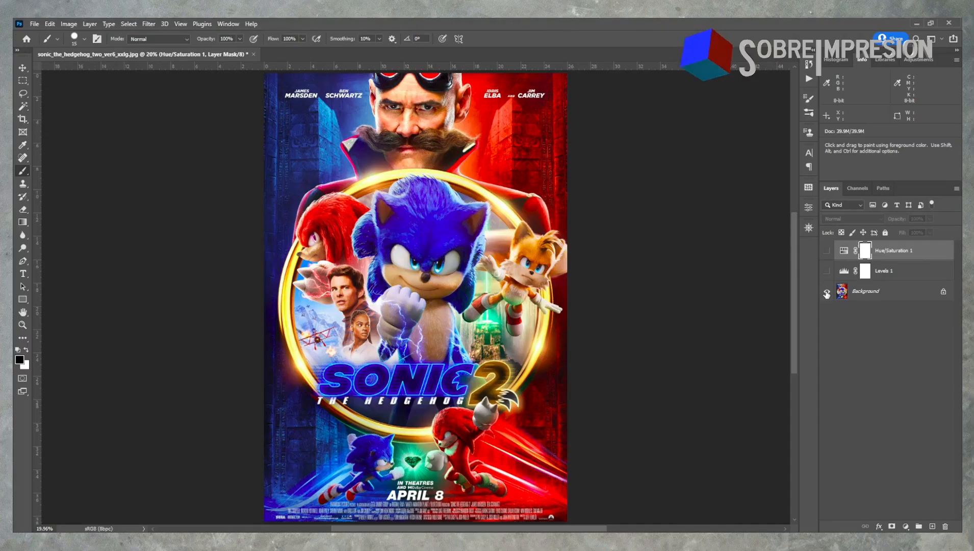
alt+click(826, 294)
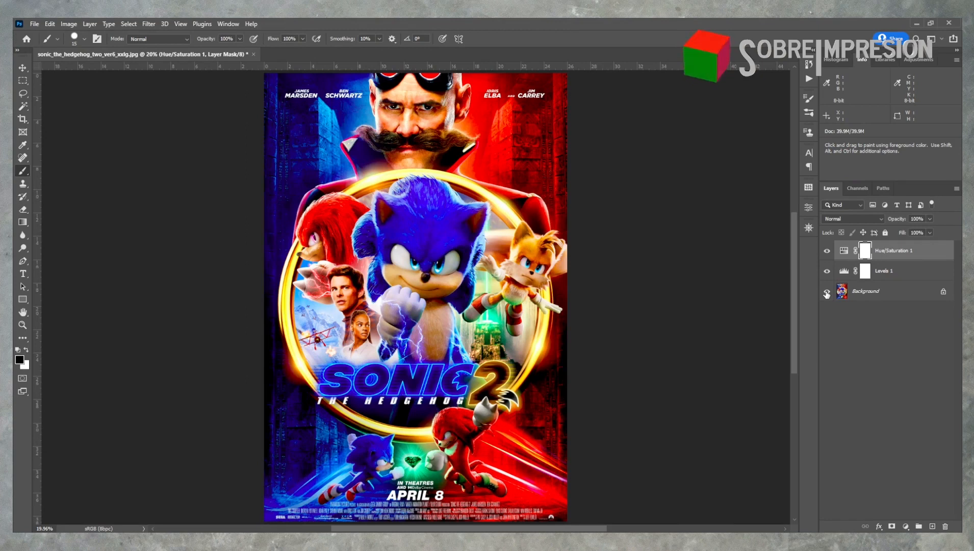
alt+click(827, 294)
alt+click(826, 294)
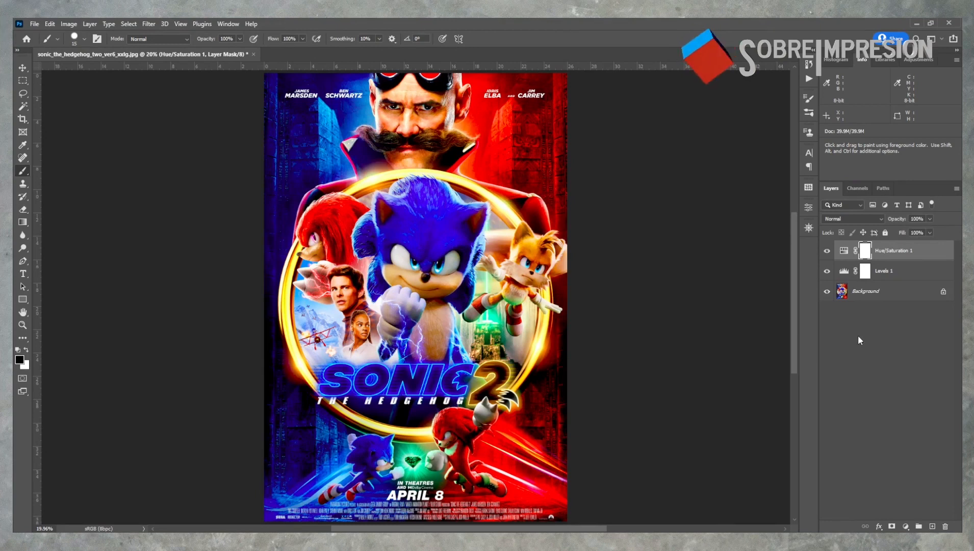
Reopen the Levels adjustment and set its shadow input level to 57
double_click(844, 272)
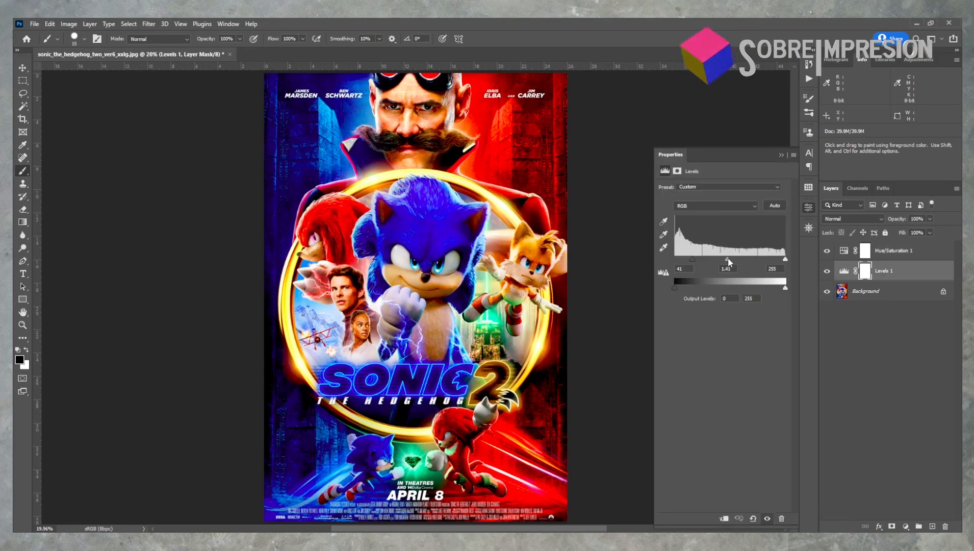
drag(693, 259, 699, 260)
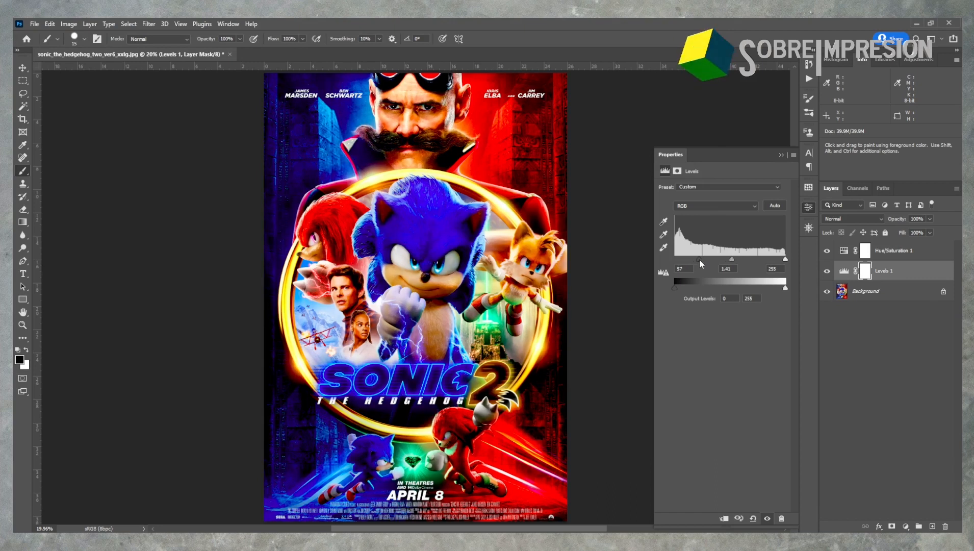
click(814, 211)
Reopen the Hue/Saturation adjustment and set its saturation to +28
double_click(844, 250)
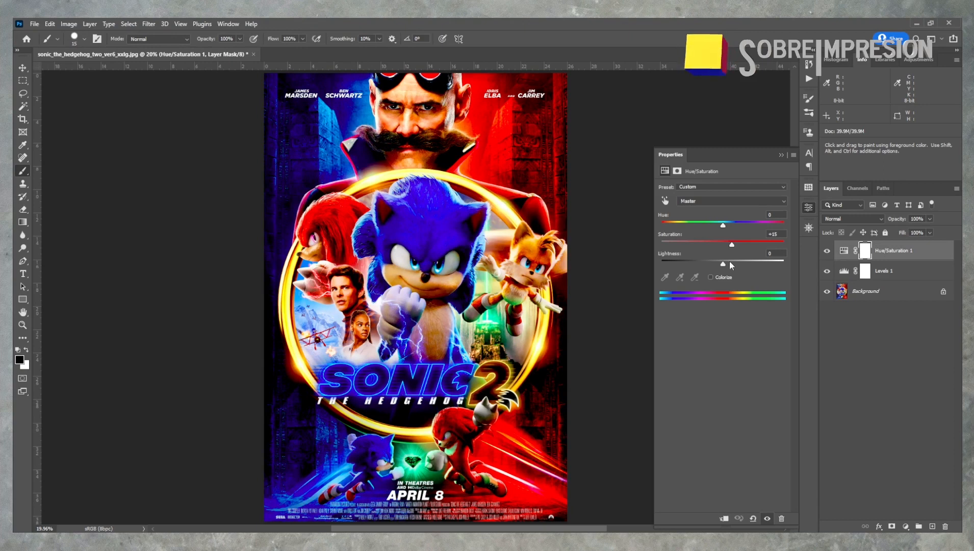
drag(729, 244, 740, 247)
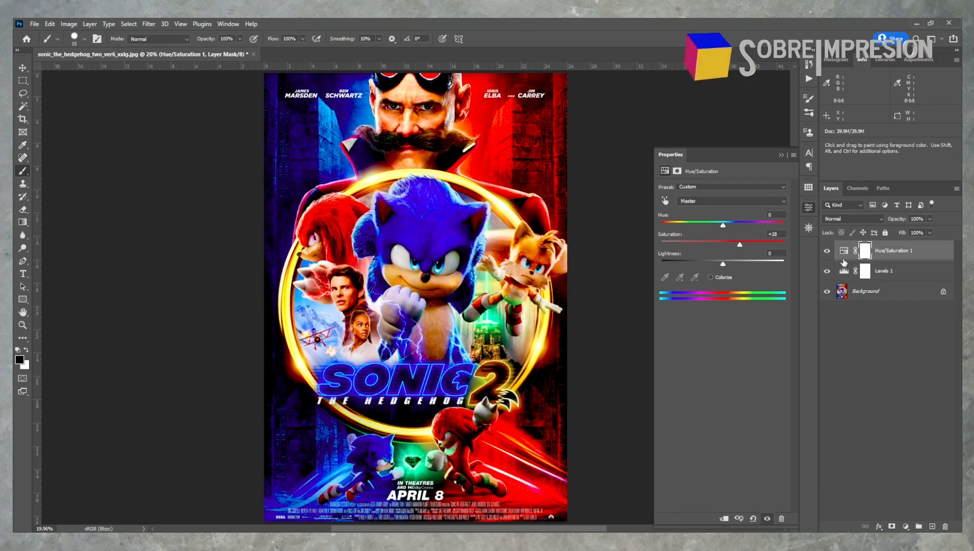
click(811, 210)
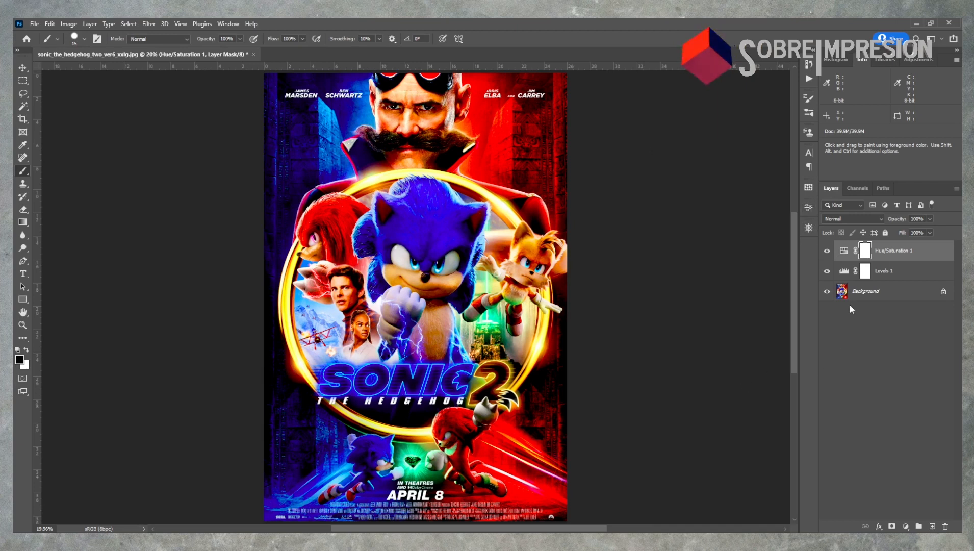
Compare the poster with both adjustment layers hidden and shown, and flatten the image into a single layer
alt+click(827, 292)
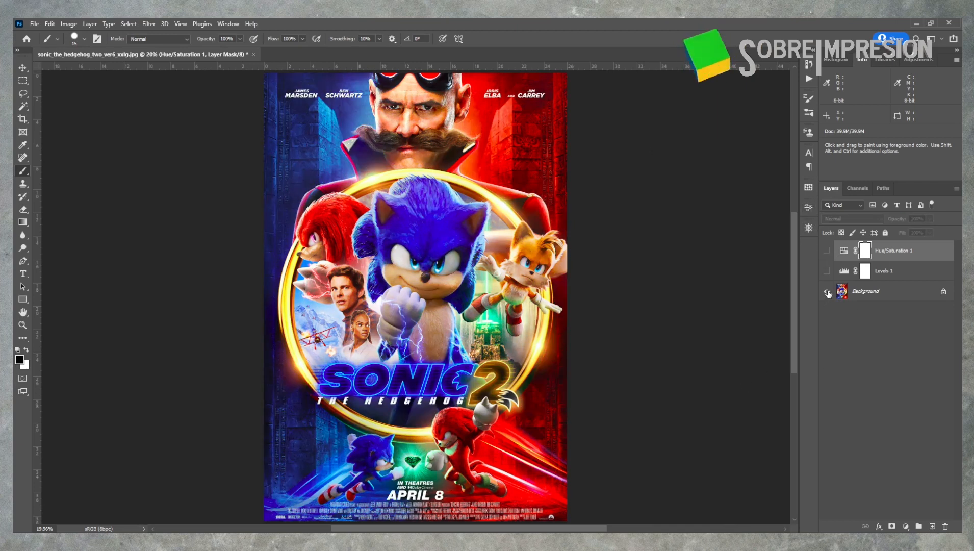
alt+click(827, 292)
alt+click(827, 292)
alt+click(827, 291)
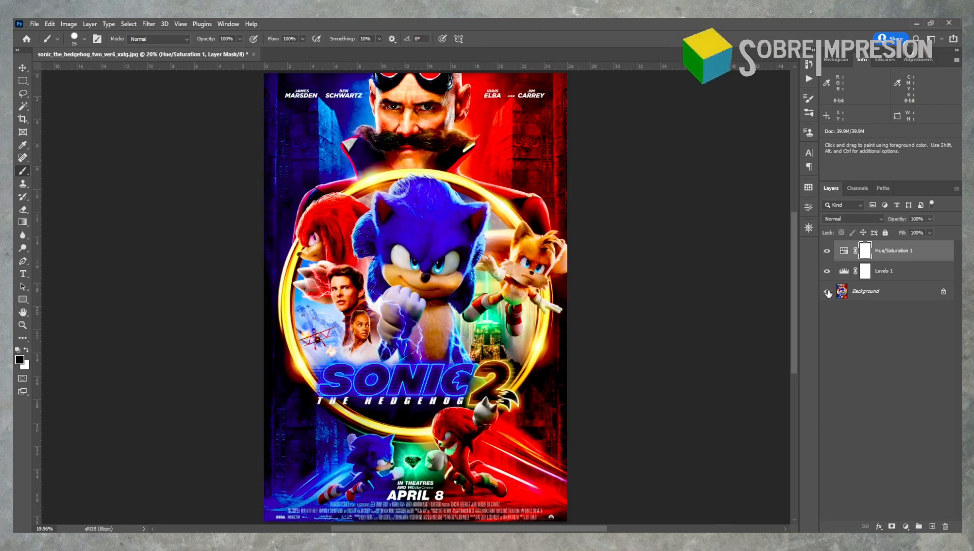
click(957, 188)
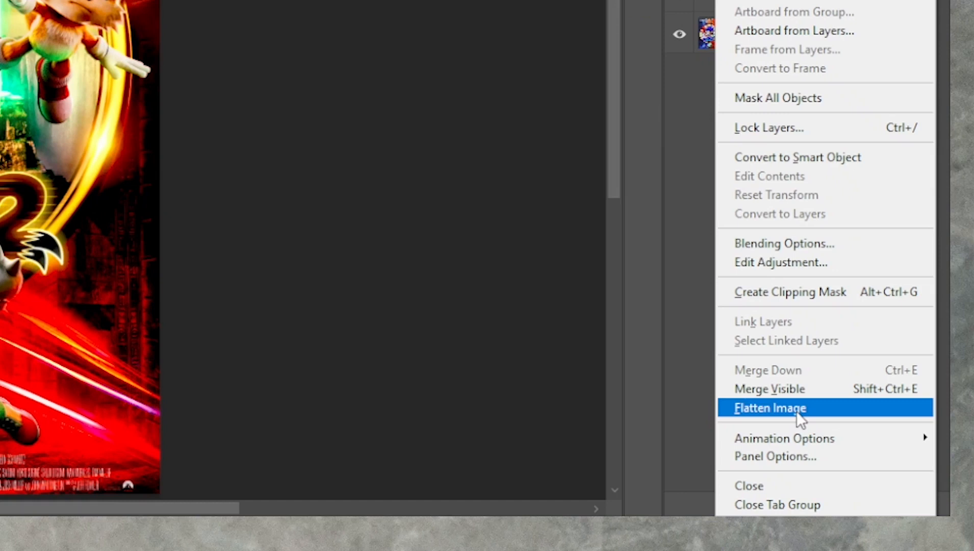
click(796, 410)
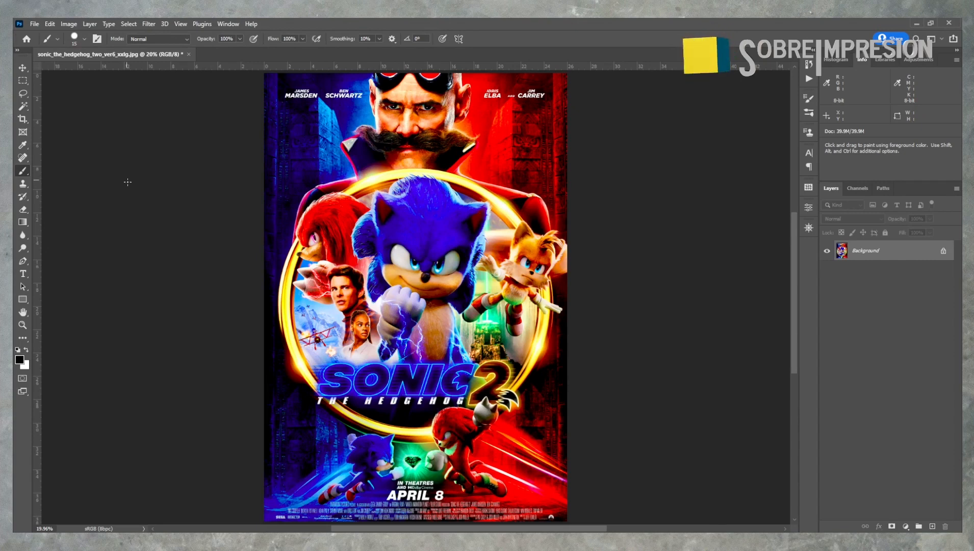
Convert the flattened poster to Multichannel mode and split its channels into separate grayscale documents
click(72, 24)
mouse_move(81, 35)
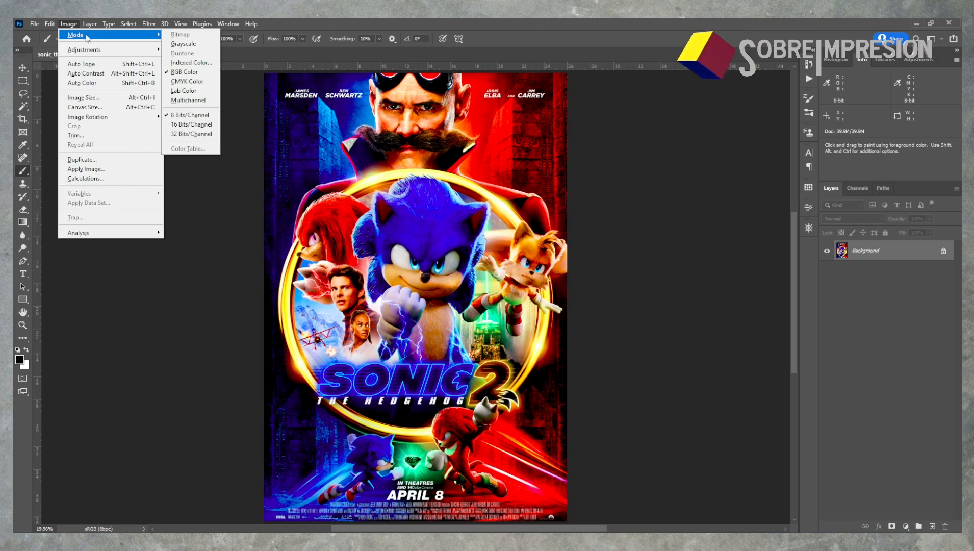
click(190, 100)
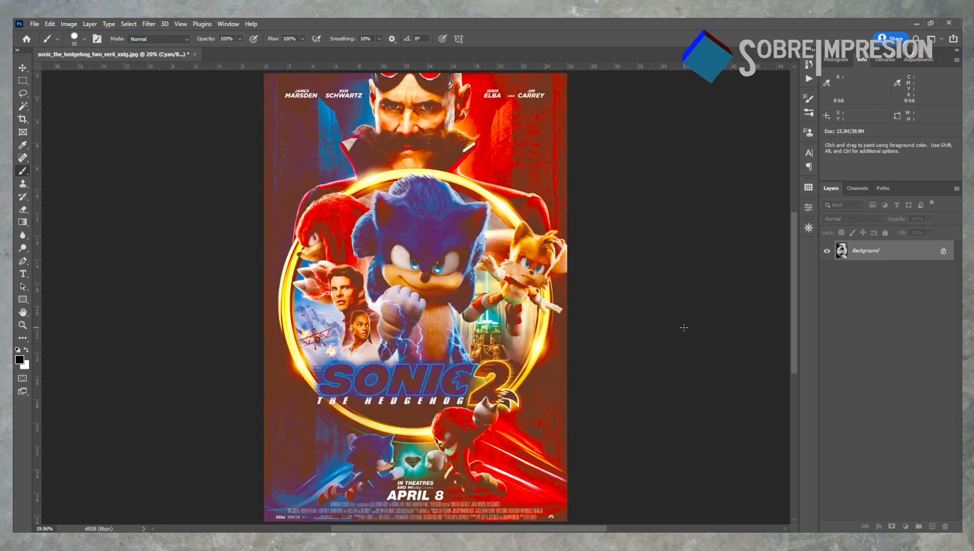
click(856, 188)
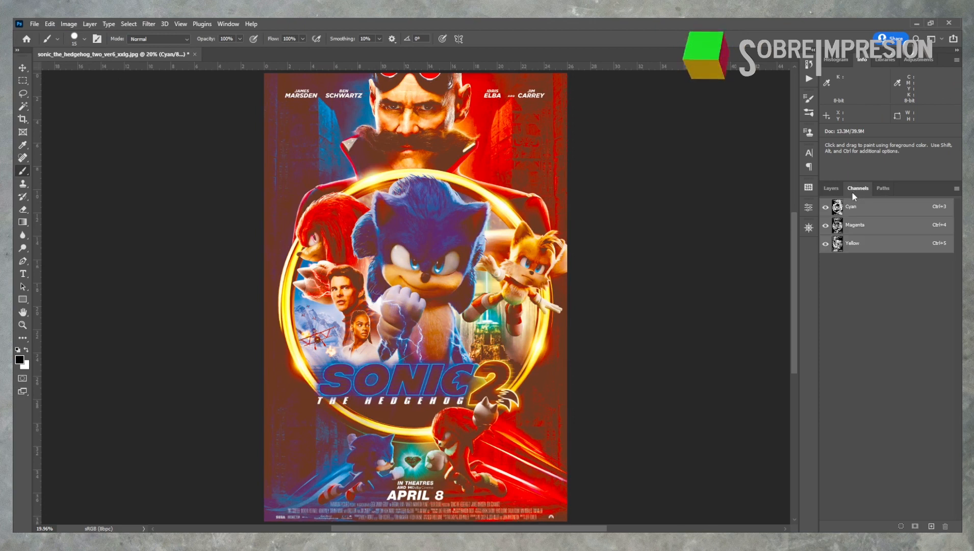
click(957, 188)
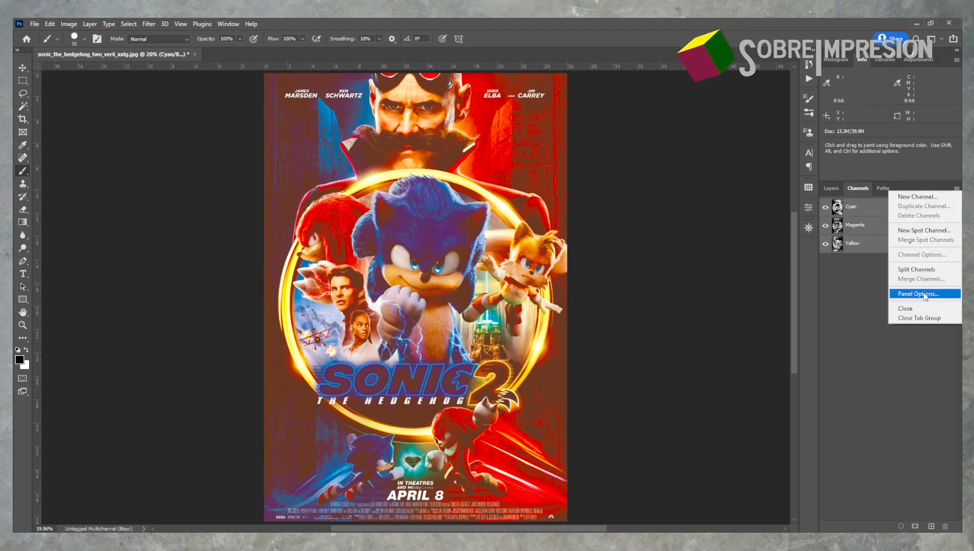
click(923, 269)
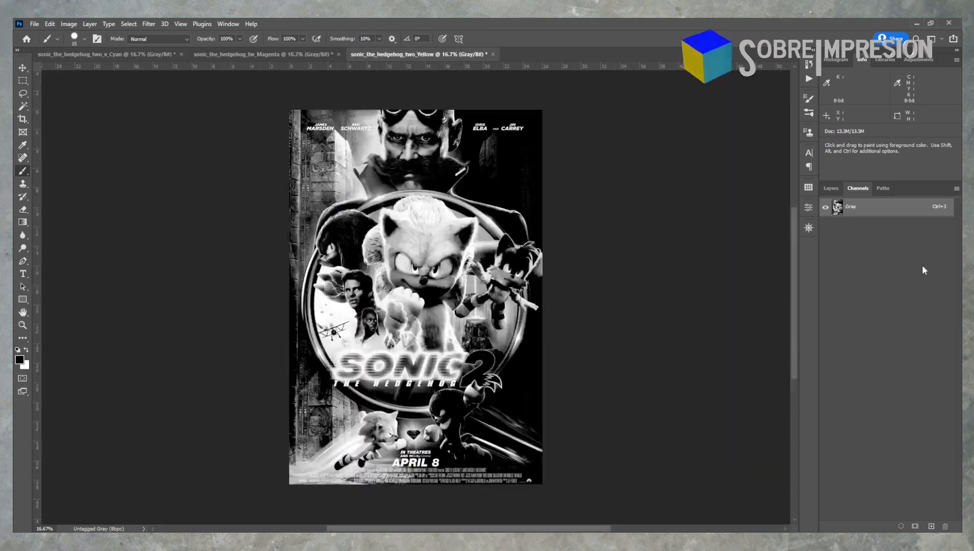
Look through the Cyan, Magenta and Yellow documents and return to the Cyan one
click(123, 56)
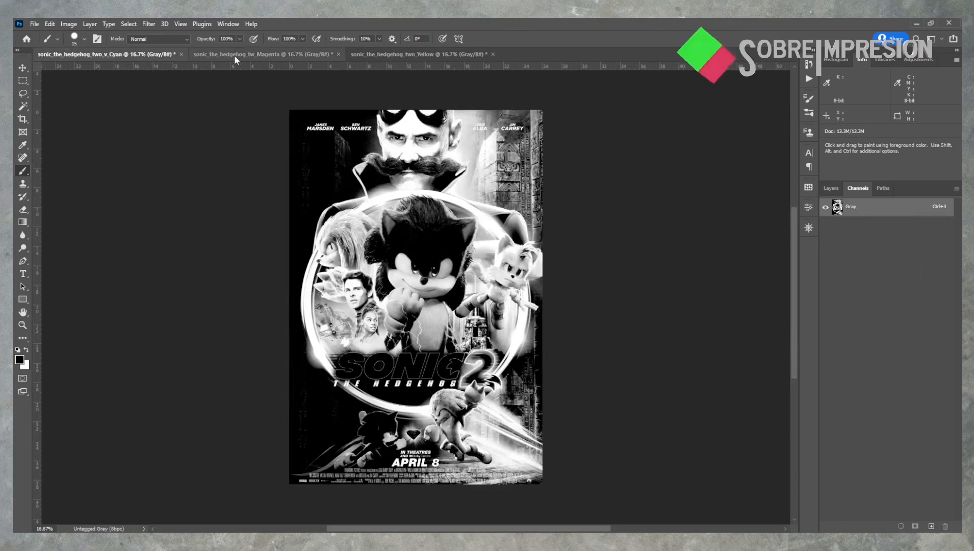
click(234, 54)
click(392, 58)
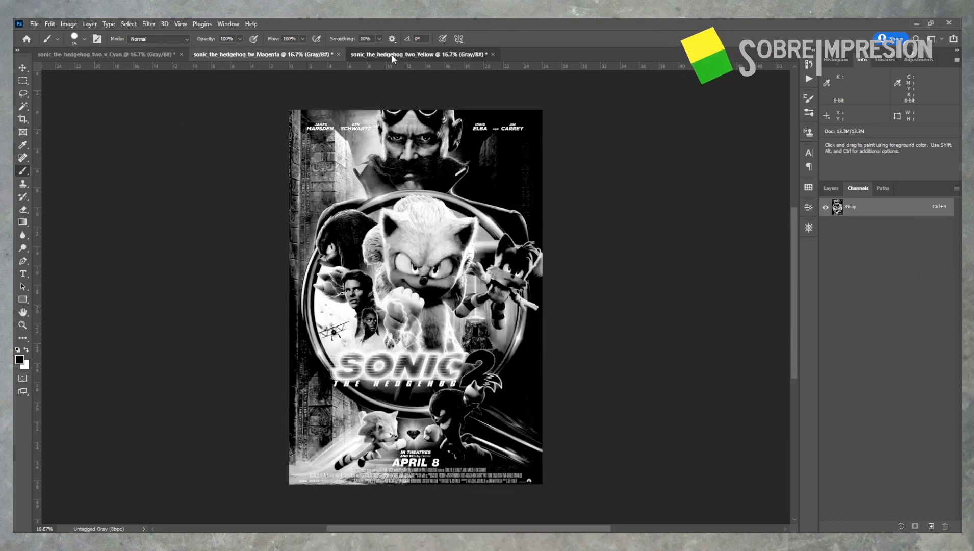
key(ctrl+Tab)
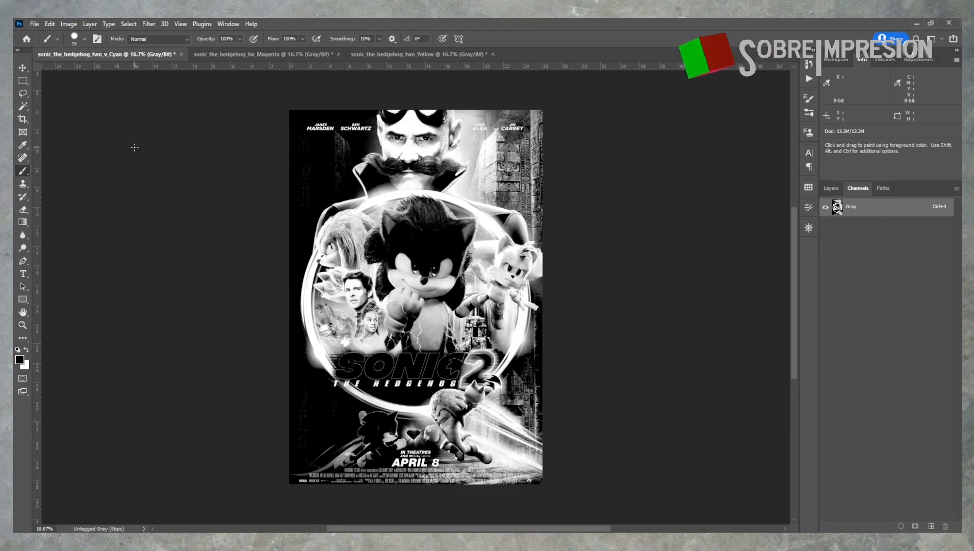
Convert the Cyan document to a 300 pixels/inch Bitmap using a halftone screen of 40 lines/inch, 22.5 degrees and Ellipse shape
click(68, 24)
mouse_move(75, 35)
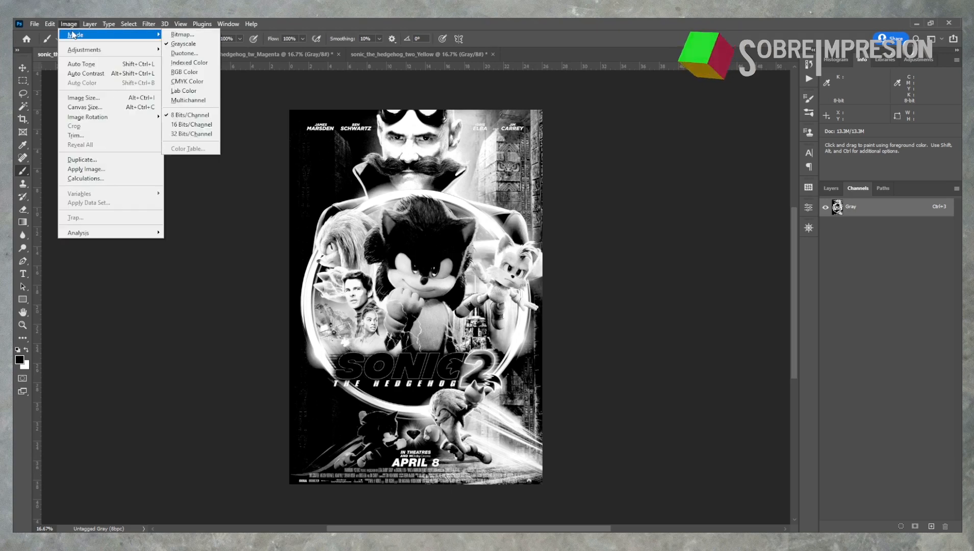
click(175, 35)
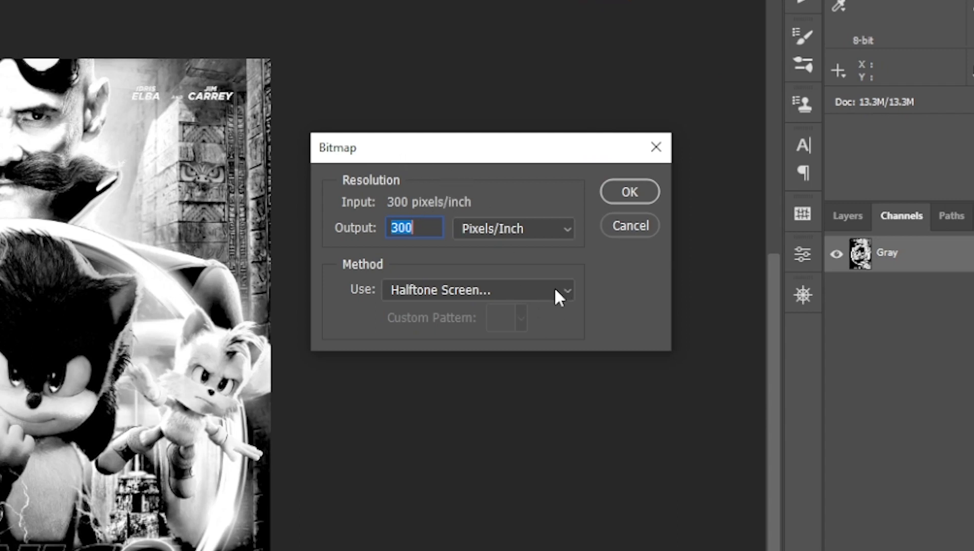
click(538, 288)
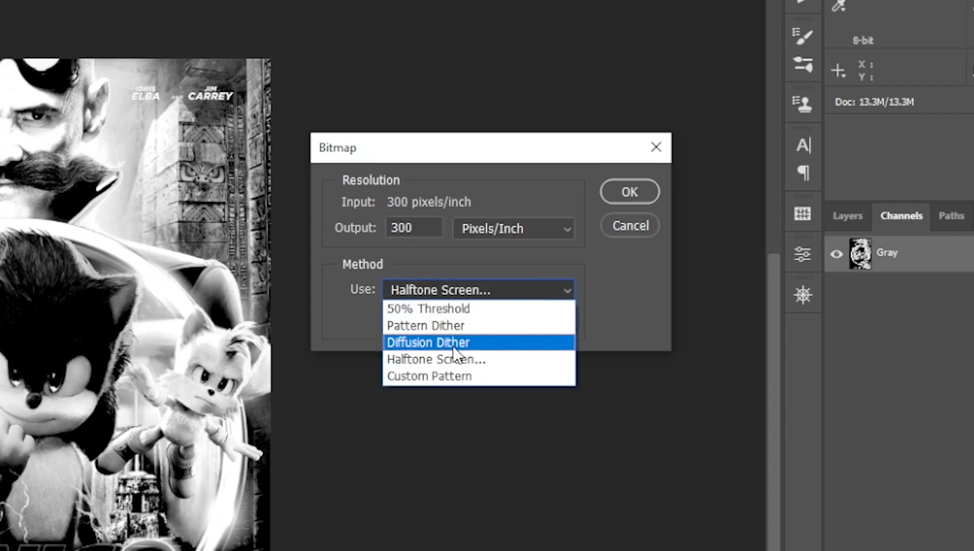
click(519, 354)
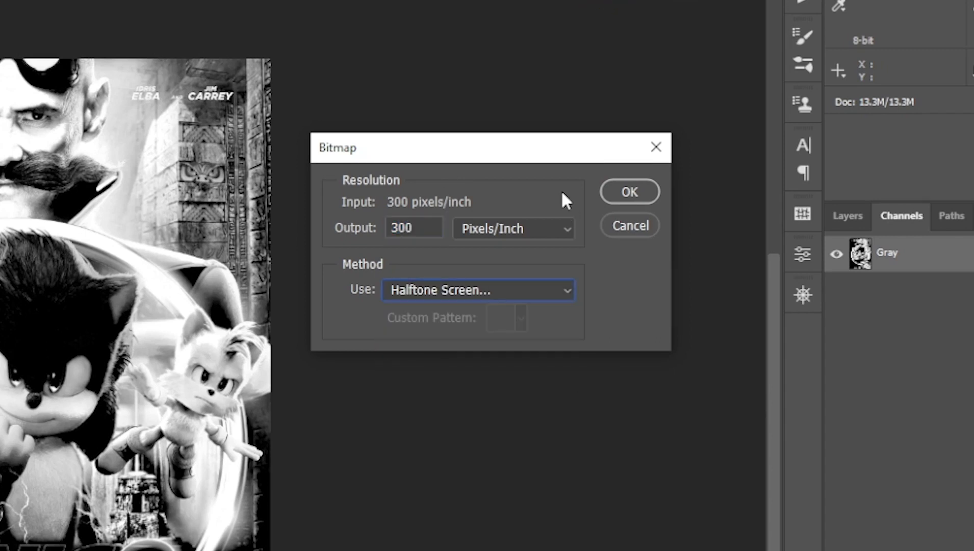
click(620, 192)
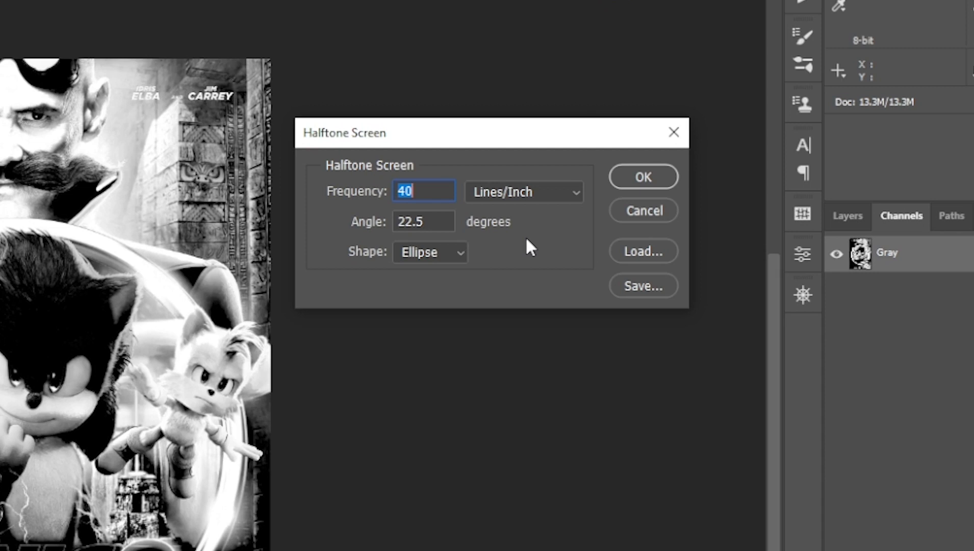
click(511, 257)
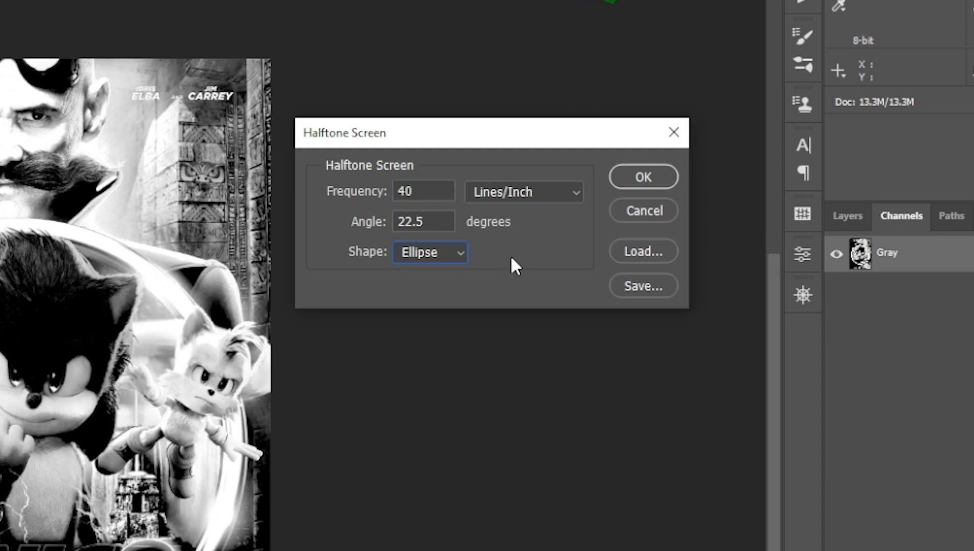
click(462, 253)
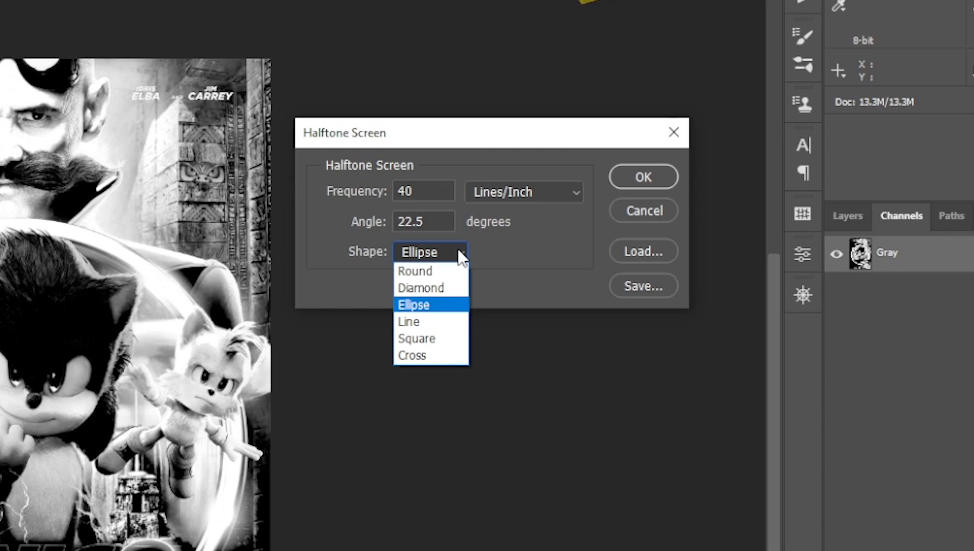
click(434, 305)
click(645, 177)
Examine the halftone dots of the Cyan bitmap up close around Sonic's face and return to the whole poster
key(ctrl+plus)
key(ctrl+plus)
key(ctrl+plus)
key(ctrl+plus)
key(ctrl+plus)
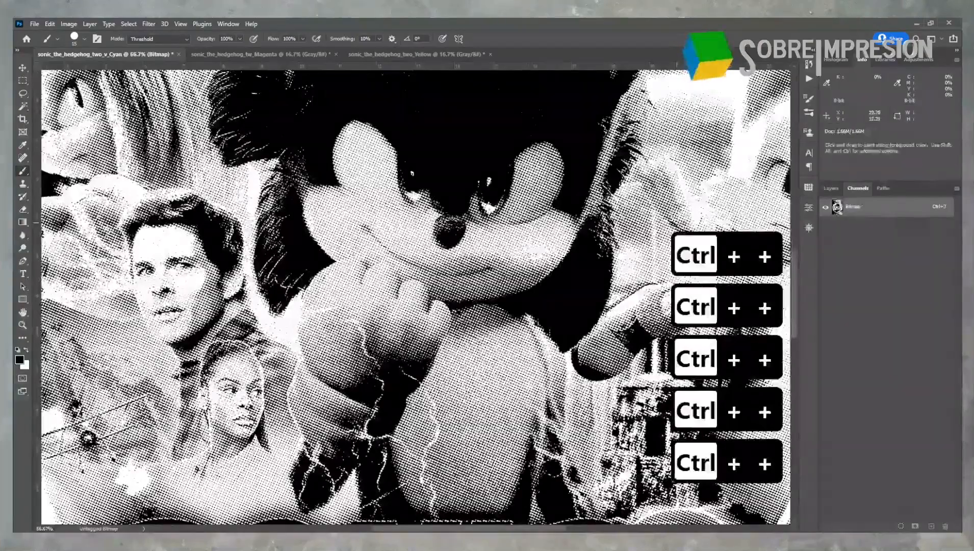
key(ctrl+minus)
key(ctrl+minus)
key(ctrl+minus)
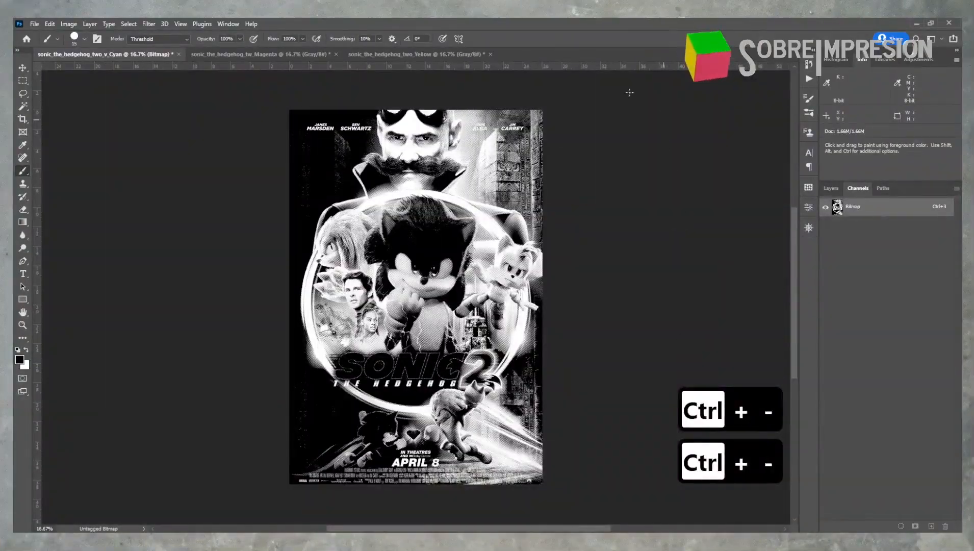
Convert the Cyan bitmap document back to Grayscale with a size ratio of 1
click(68, 23)
mouse_move(75, 35)
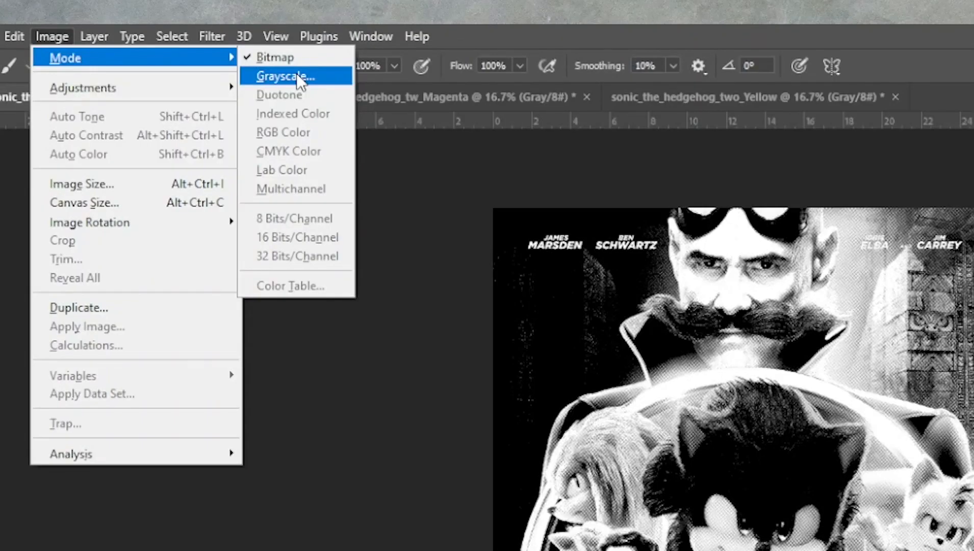
click(296, 75)
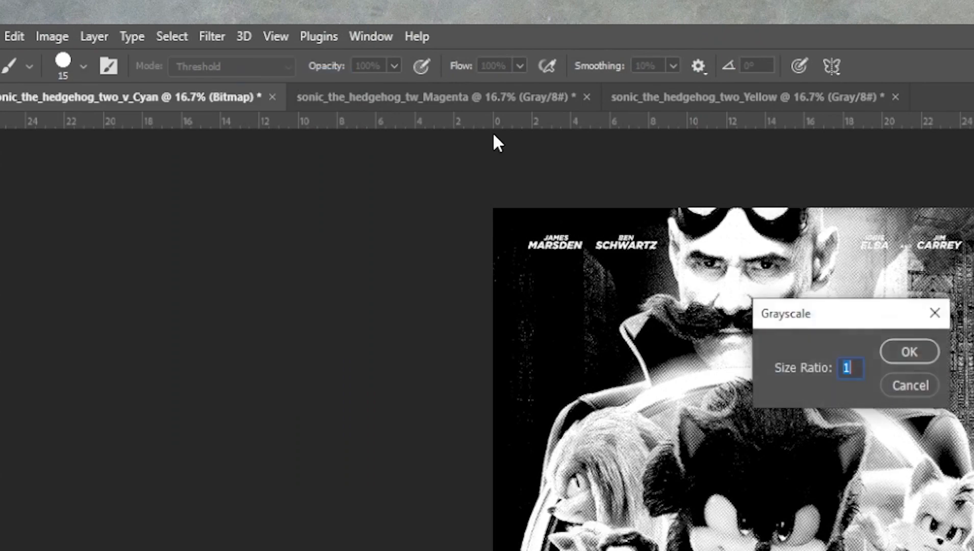
click(907, 350)
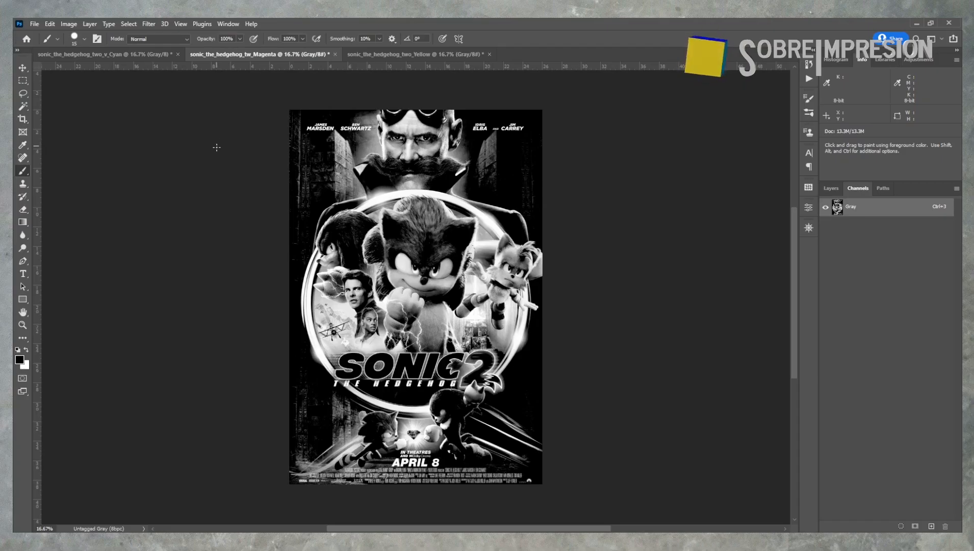
Convert the Magenta document to a 300 pixels/inch Bitmap with a halftone screen of 40 lines/inch, 22.5 degrees and Ellipse shape
click(68, 24)
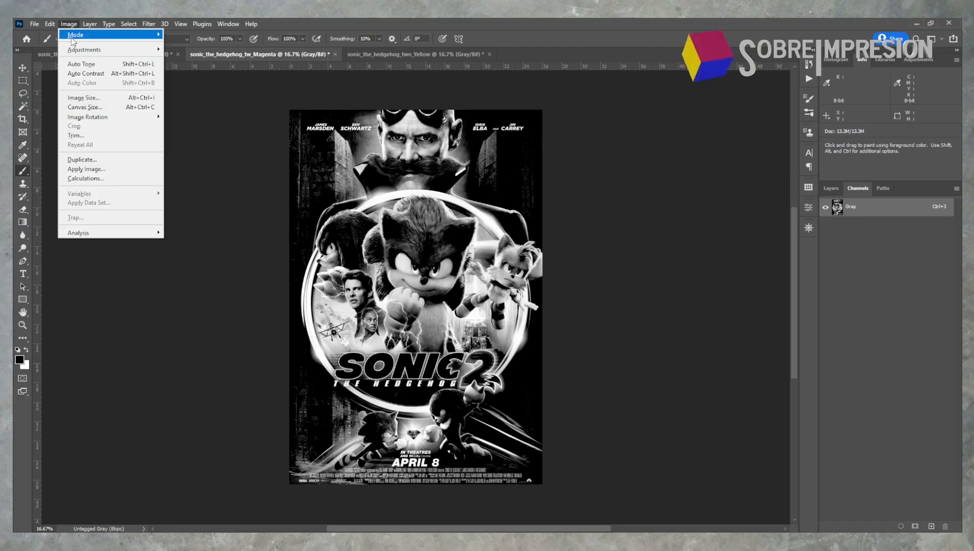
mouse_move(76, 35)
click(182, 34)
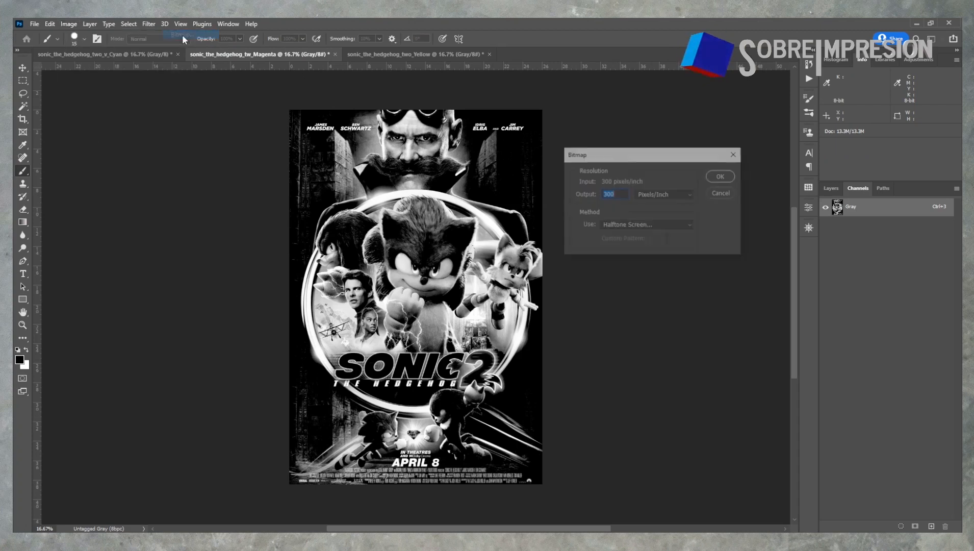
click(720, 176)
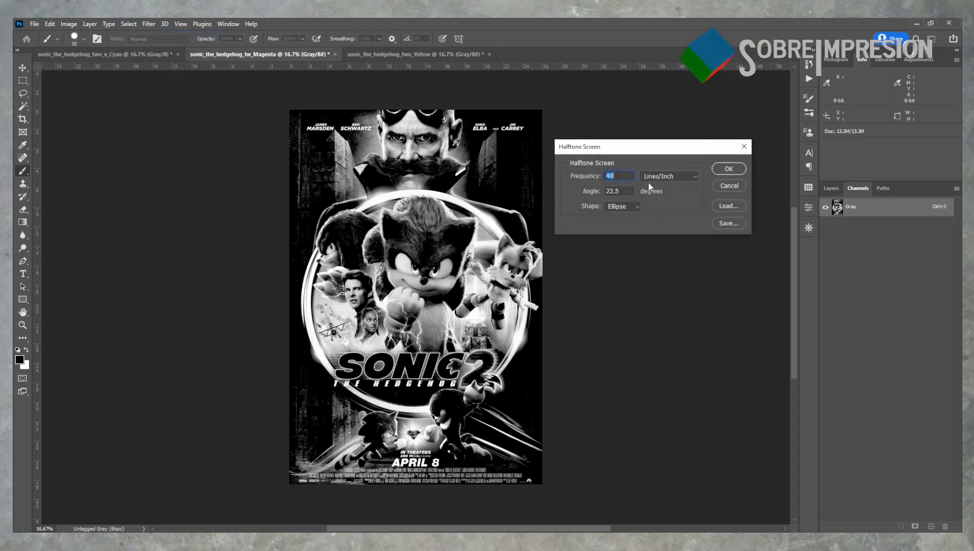
click(719, 172)
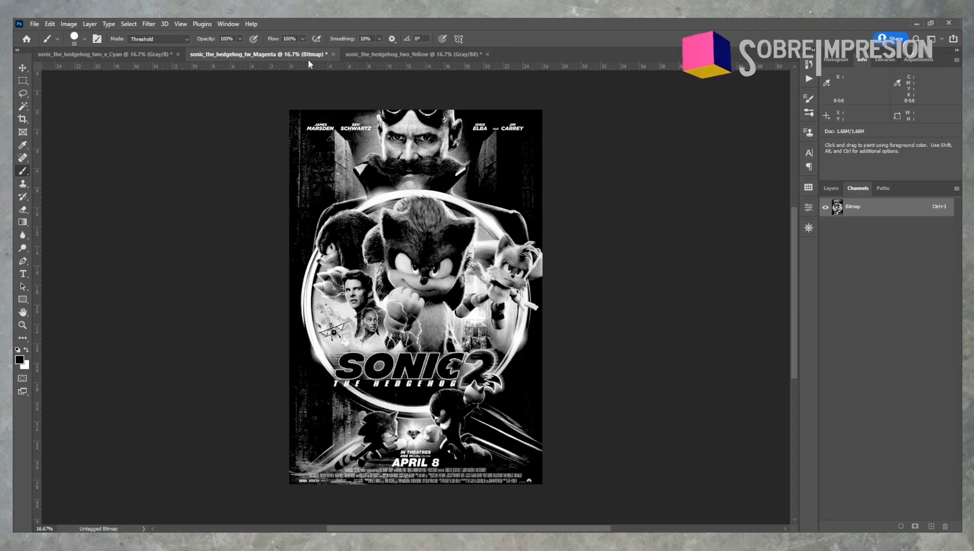
Examine the Magenta bitmap's halftone dots up close around Sonic's face and fist, and return to the whole poster
key(ctrl+0)
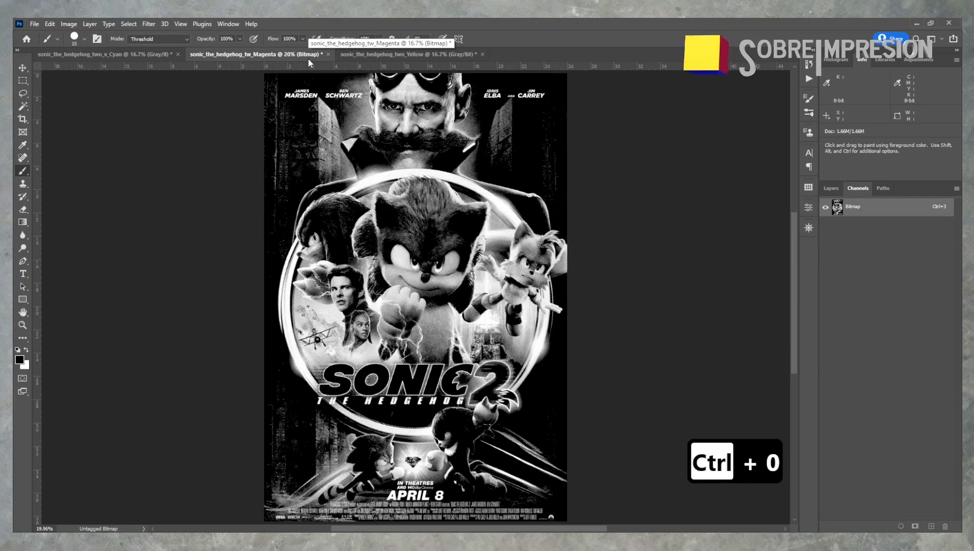
key(ctrl+plus)
key(ctrl+plus)
key(ctrl+plus)
key(ctrl+plus)
key(ctrl+plus)
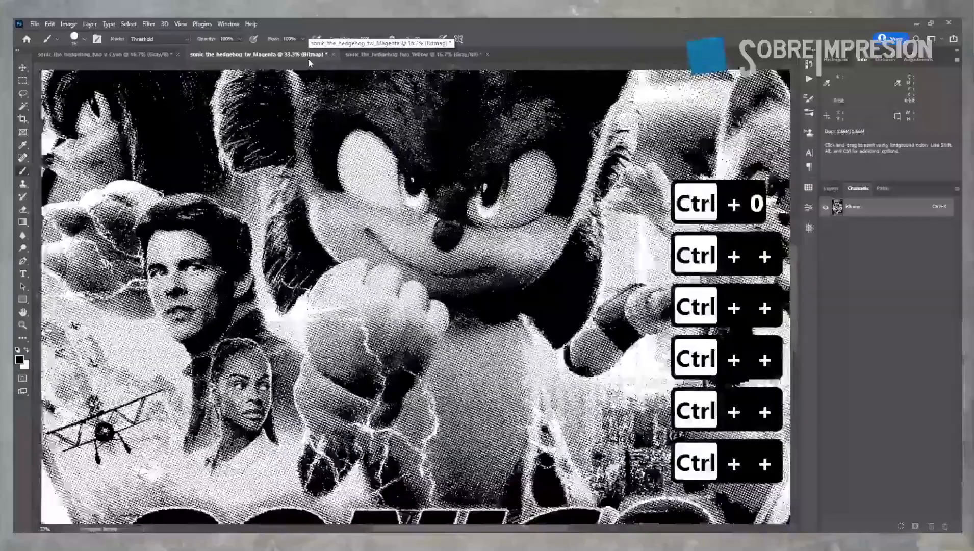
key(ctrl+0)
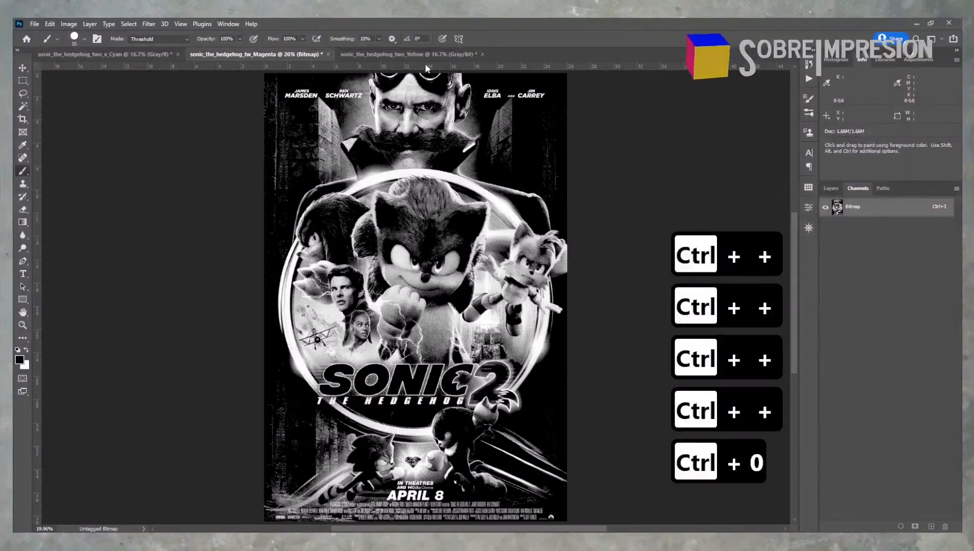
Convert the Yellow document to a 300 pixels/inch Bitmap with a halftone screen of 40 lines/inch, 22.5 degrees and Ellipse shape
click(419, 58)
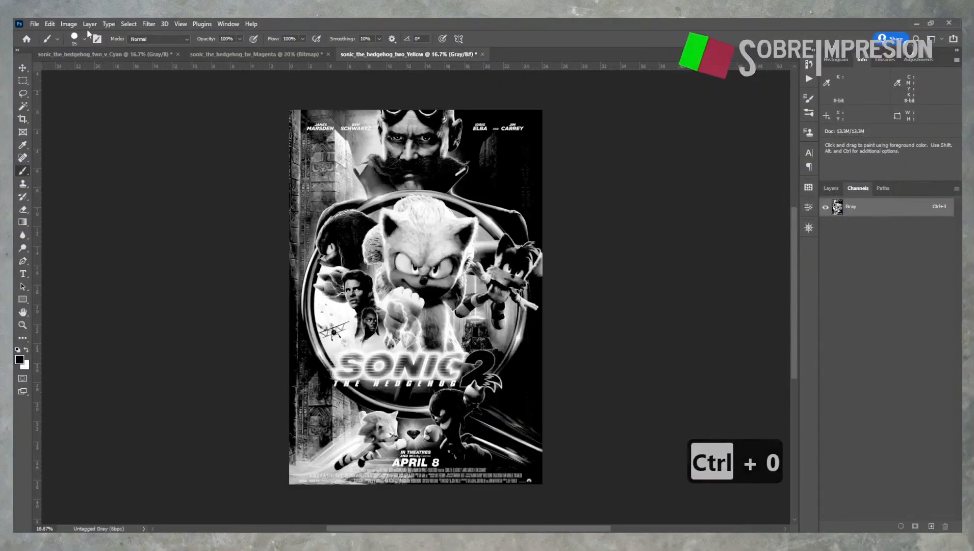
click(69, 24)
mouse_move(92, 40)
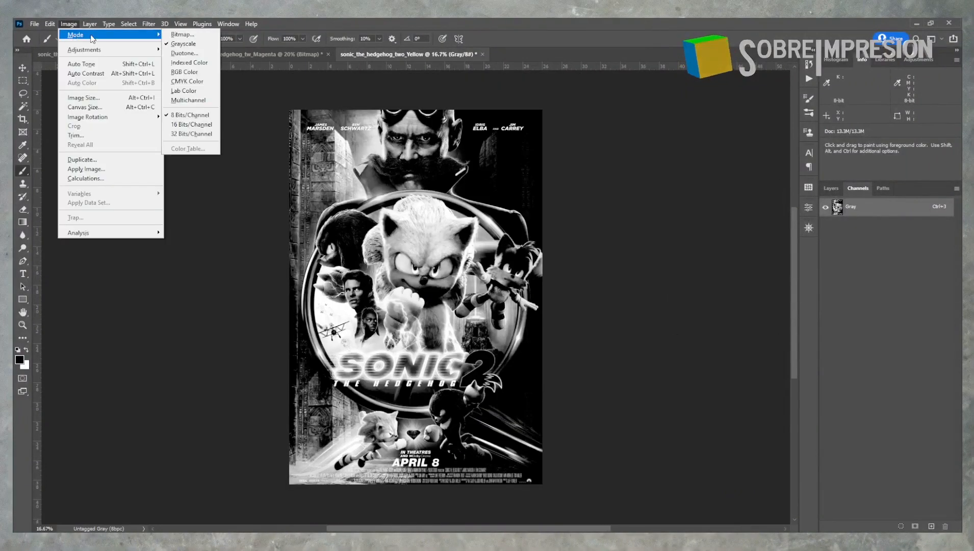
click(182, 35)
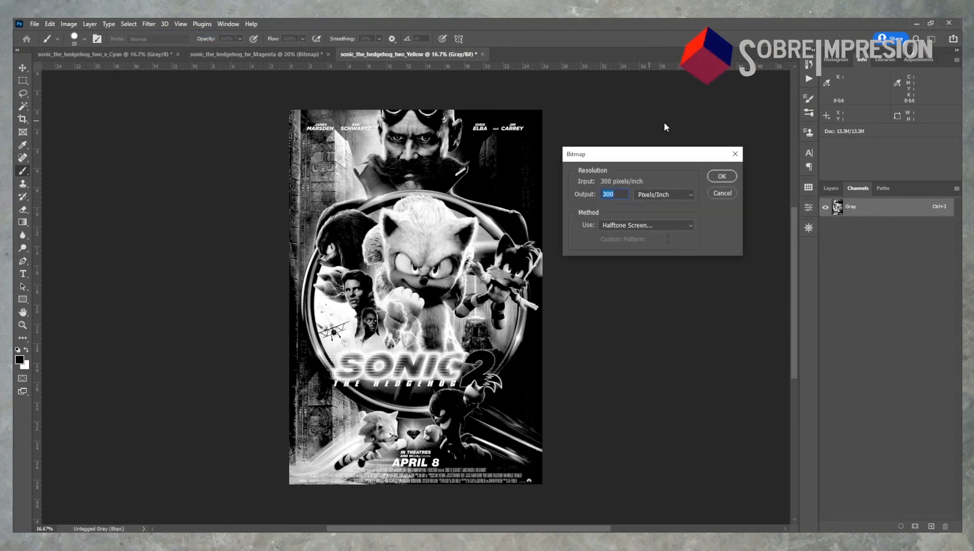
click(723, 176)
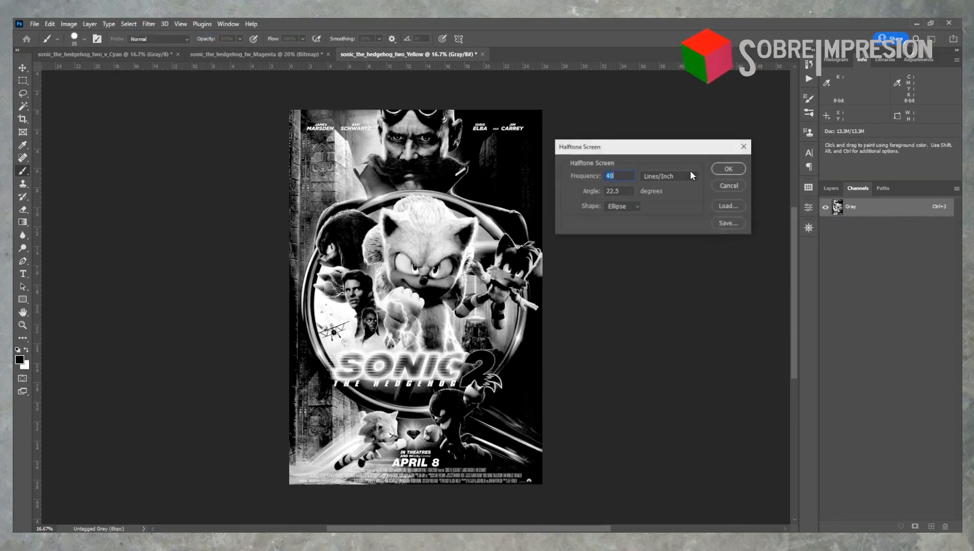
click(724, 169)
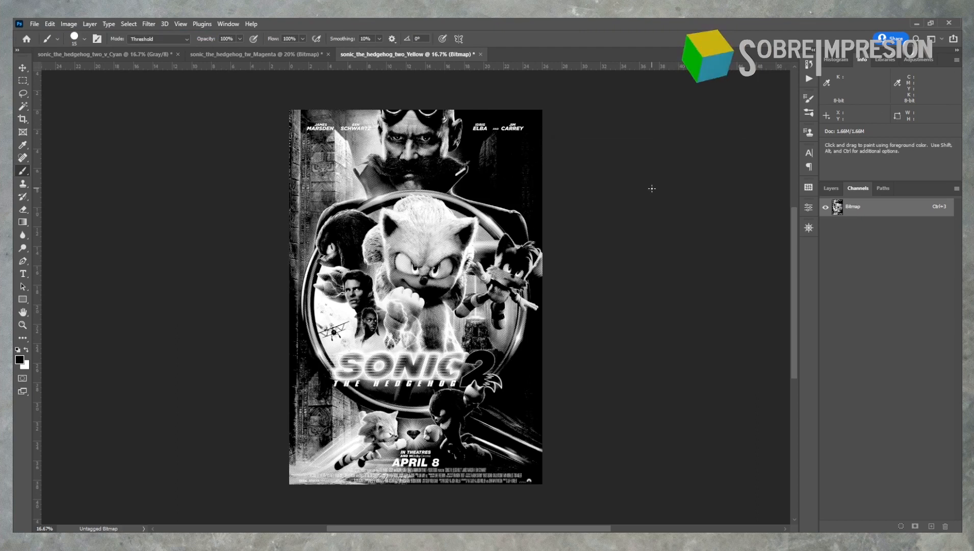
Examine the Yellow bitmap's halftone dots up close and return to the whole poster
key(ctrl+plus)
key(ctrl+plus)
key(ctrl+plus)
key(ctrl+plus)
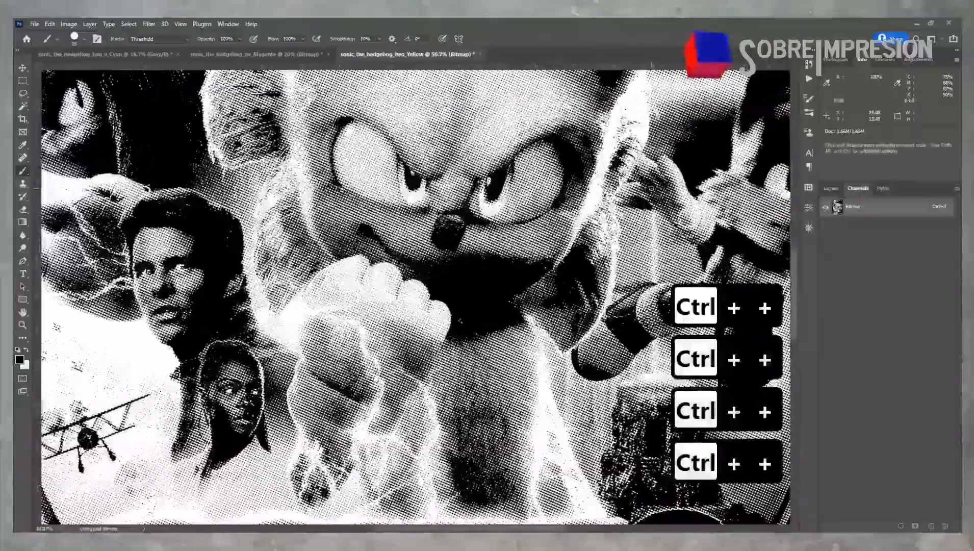
drag(473, 123, 536, 413)
key(ctrl+0)
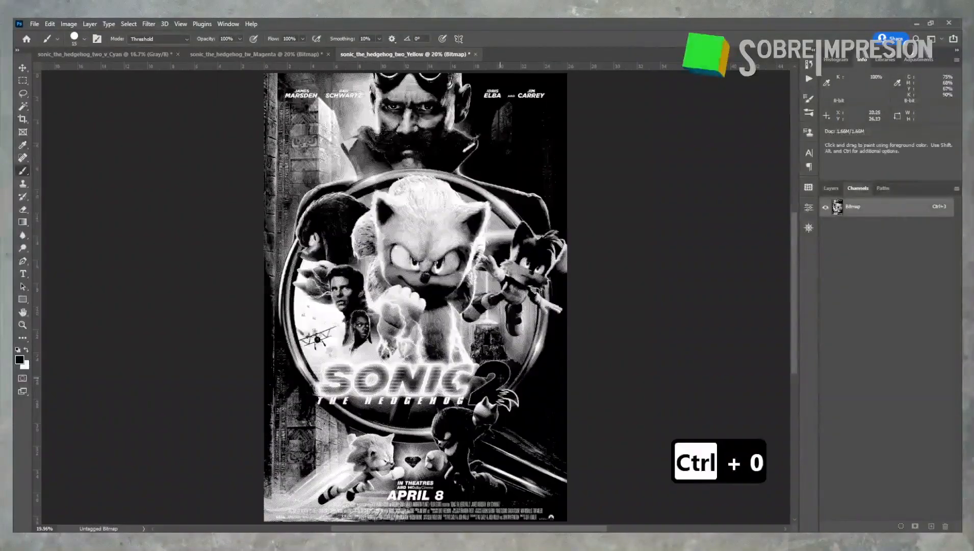
Convert the Magenta and Yellow bitmap documents back to Grayscale
click(139, 55)
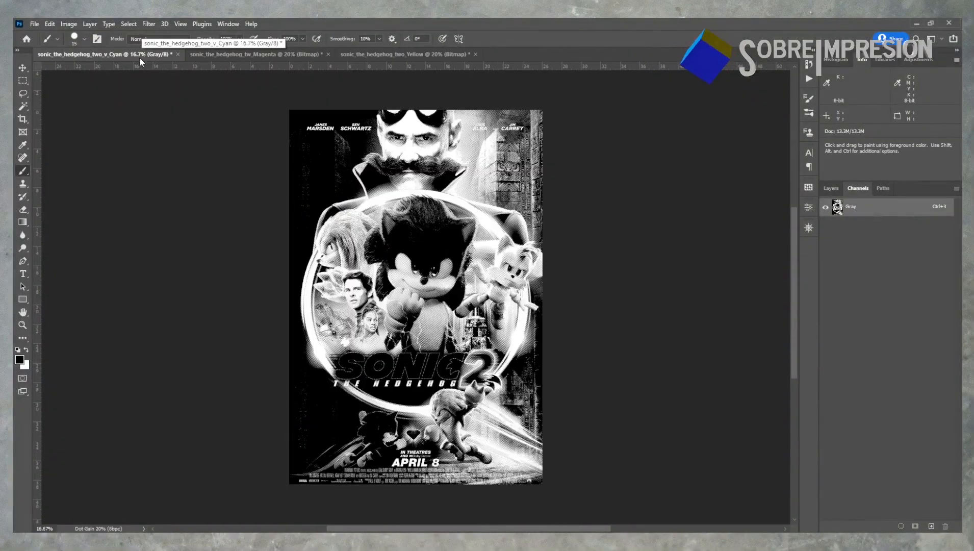
click(241, 54)
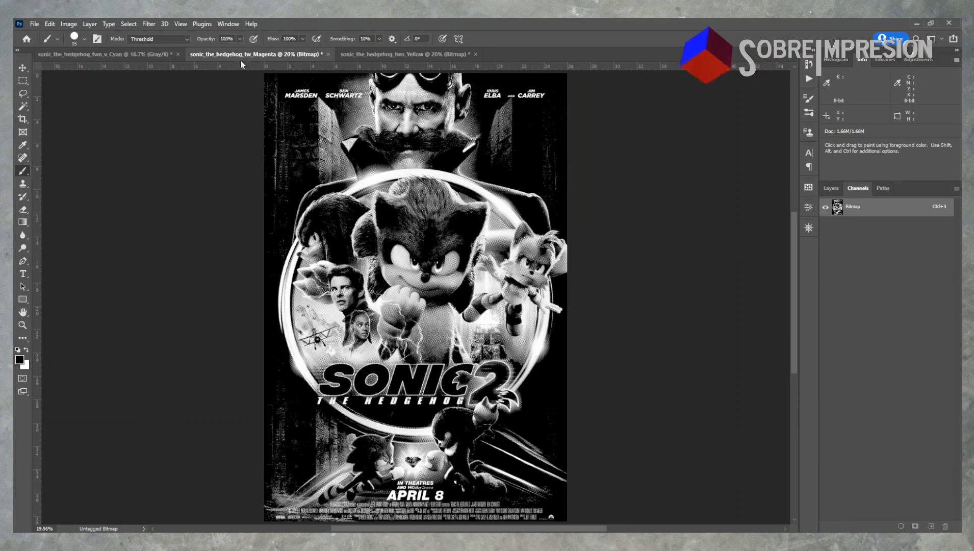
click(69, 24)
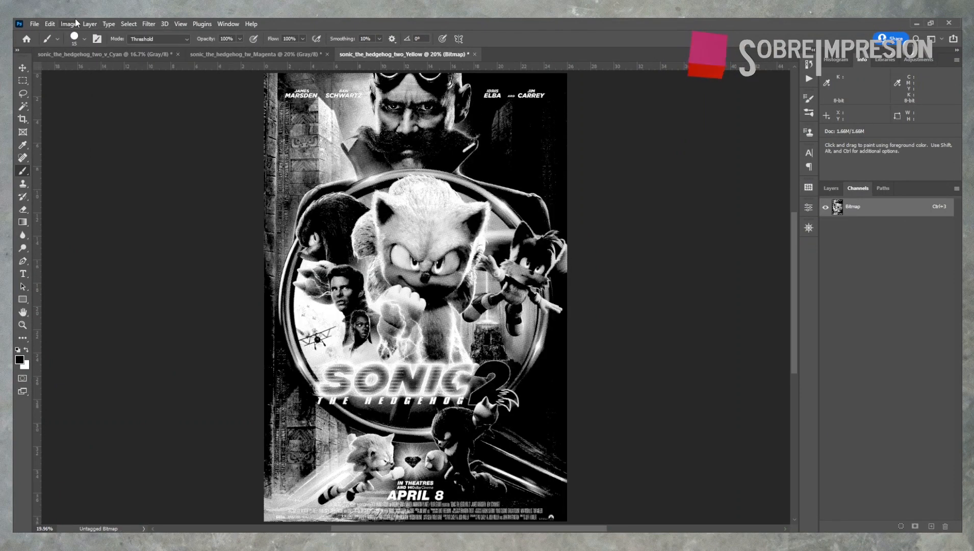
click(75, 24)
mouse_move(76, 35)
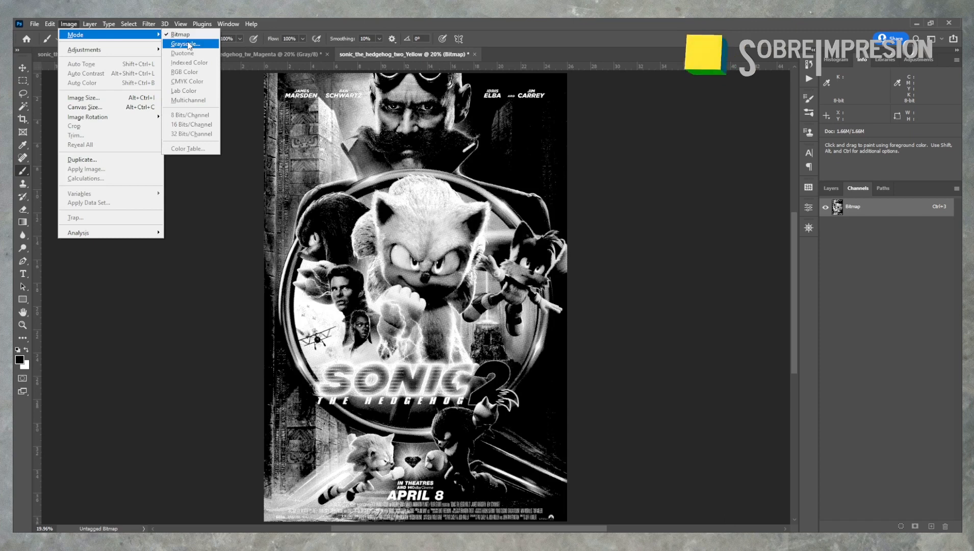
click(186, 43)
key(Return)
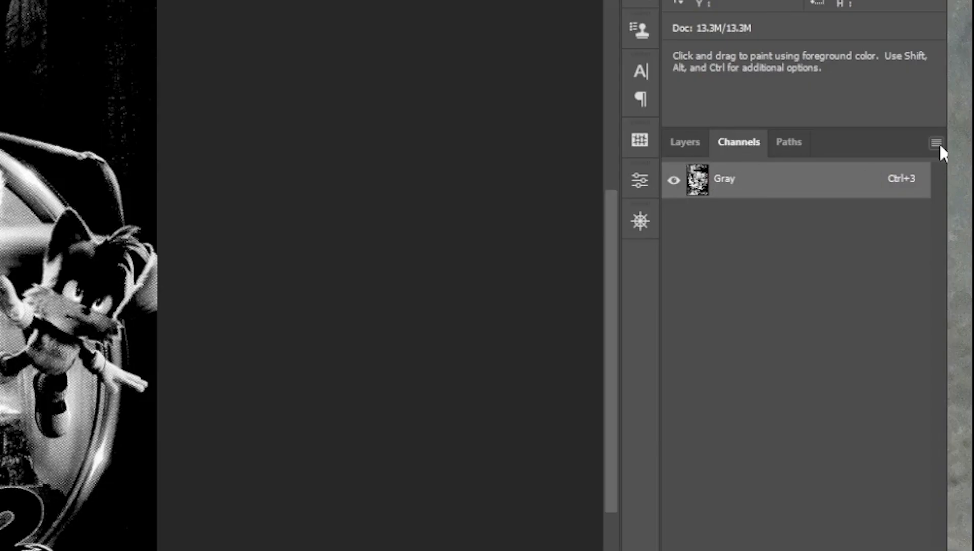
Start merging the three grayscale documents' channels with RGB Color as the merge mode
click(936, 142)
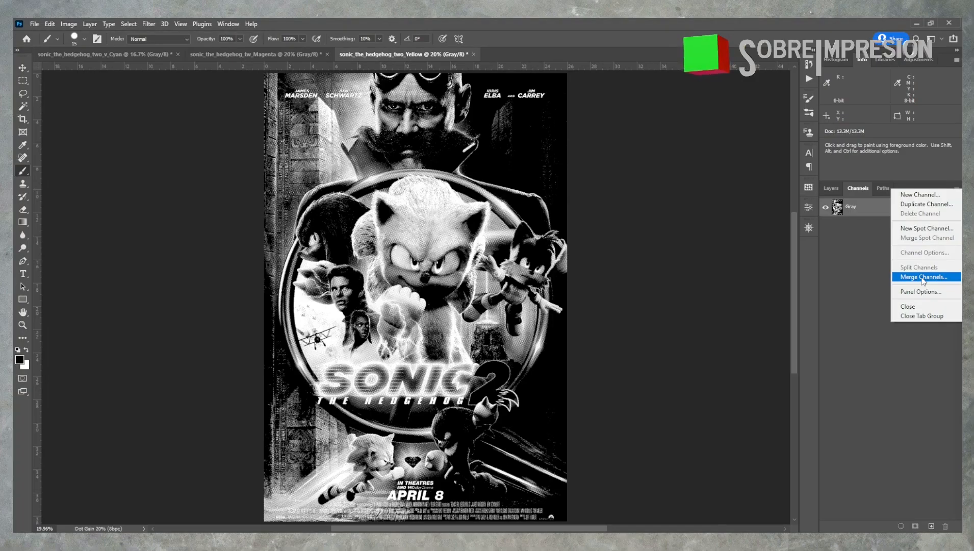
click(870, 320)
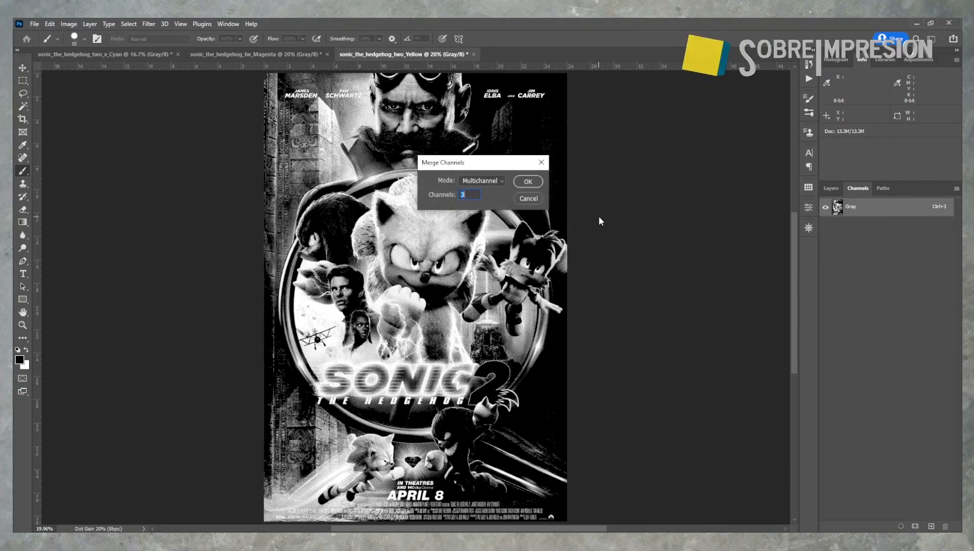
click(499, 184)
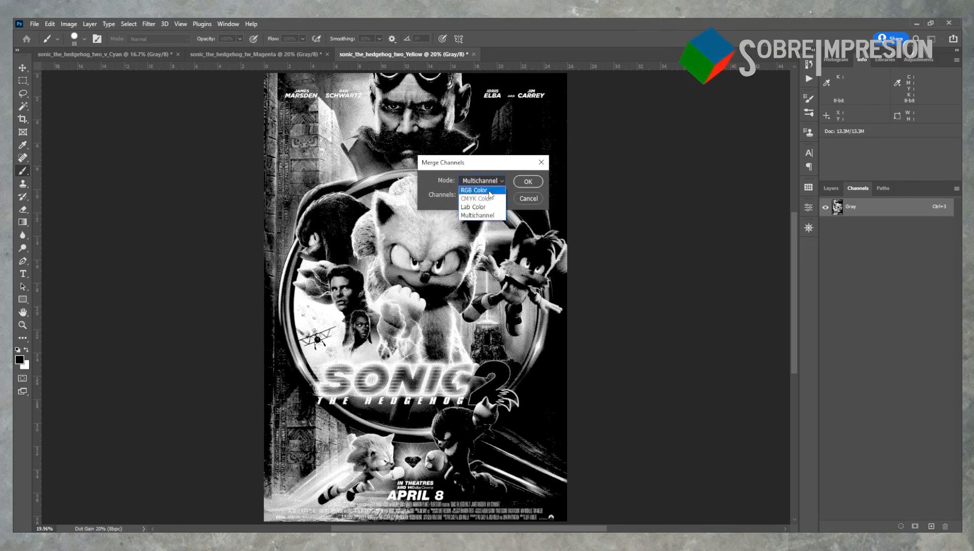
click(488, 191)
click(527, 181)
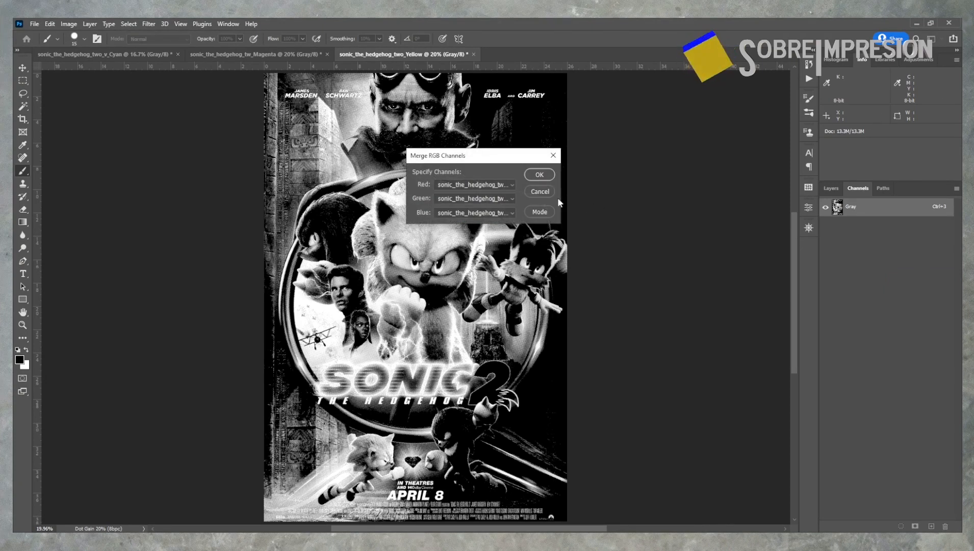
Merge the channels into one RGB document using Cyan for red, Magenta for green and Yellow for blue
click(509, 186)
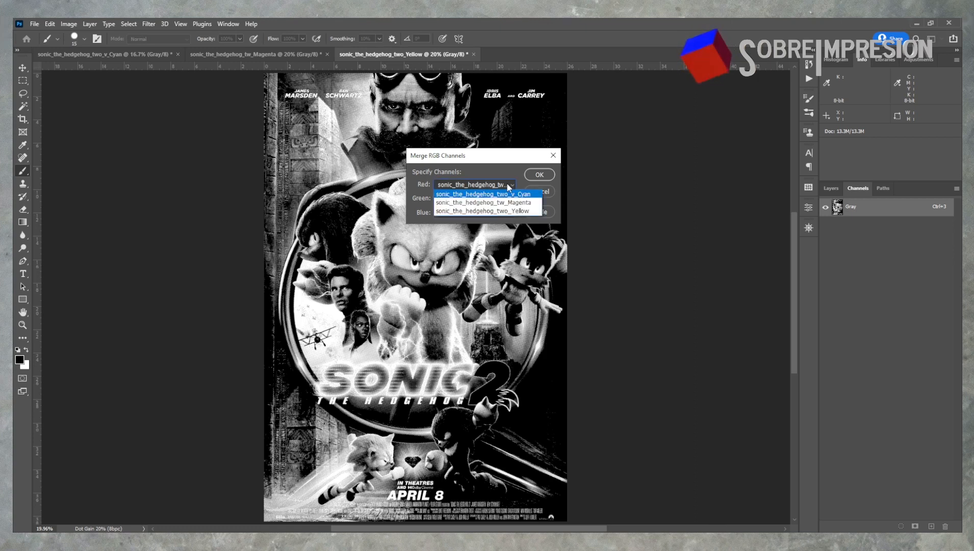
click(509, 177)
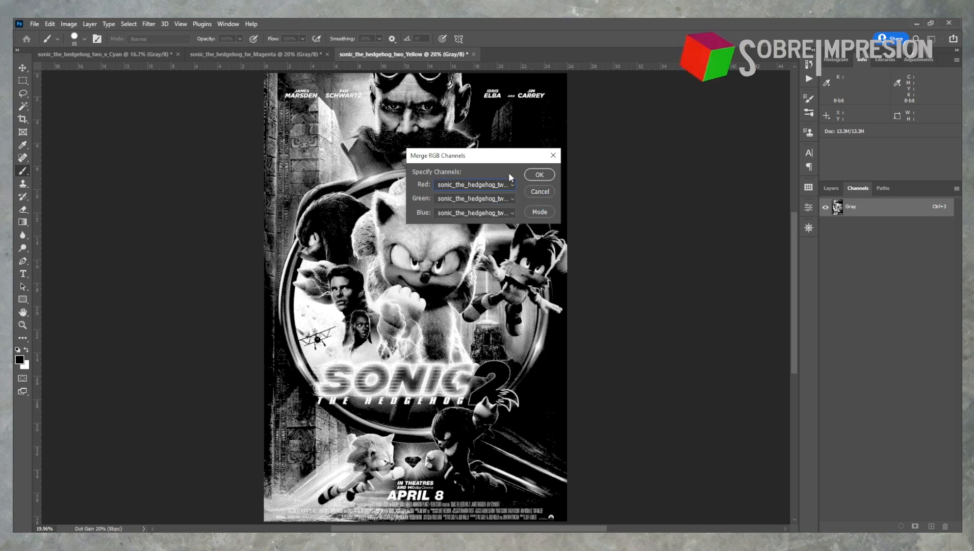
click(508, 200)
click(505, 200)
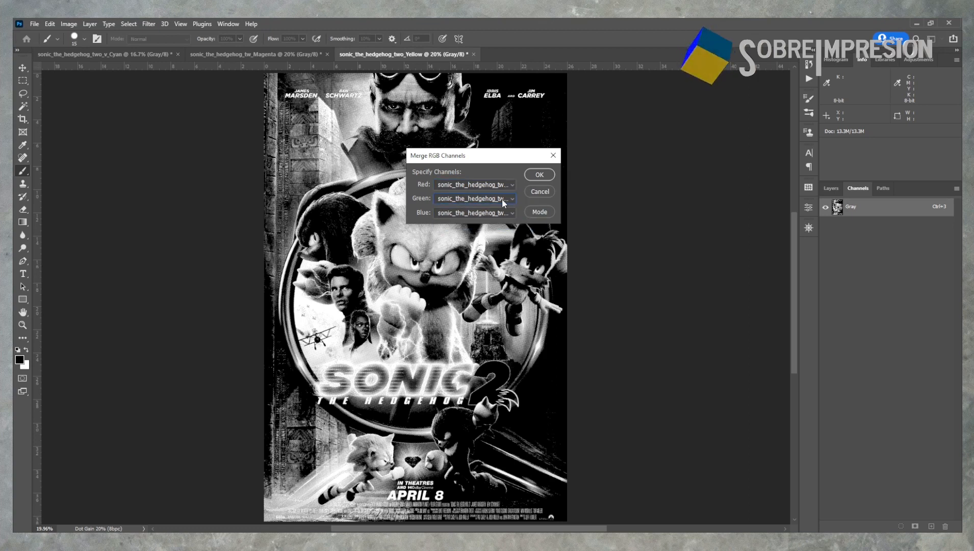
click(504, 212)
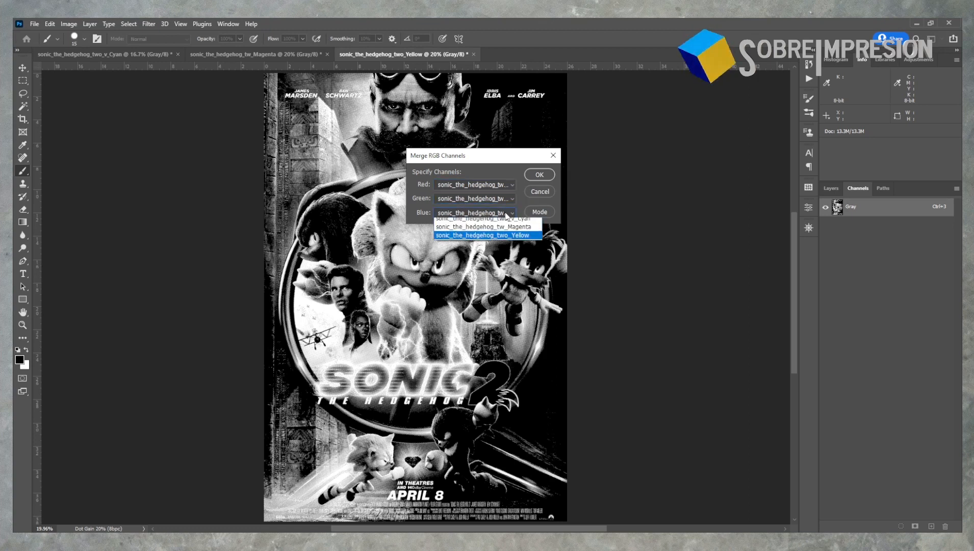
click(514, 176)
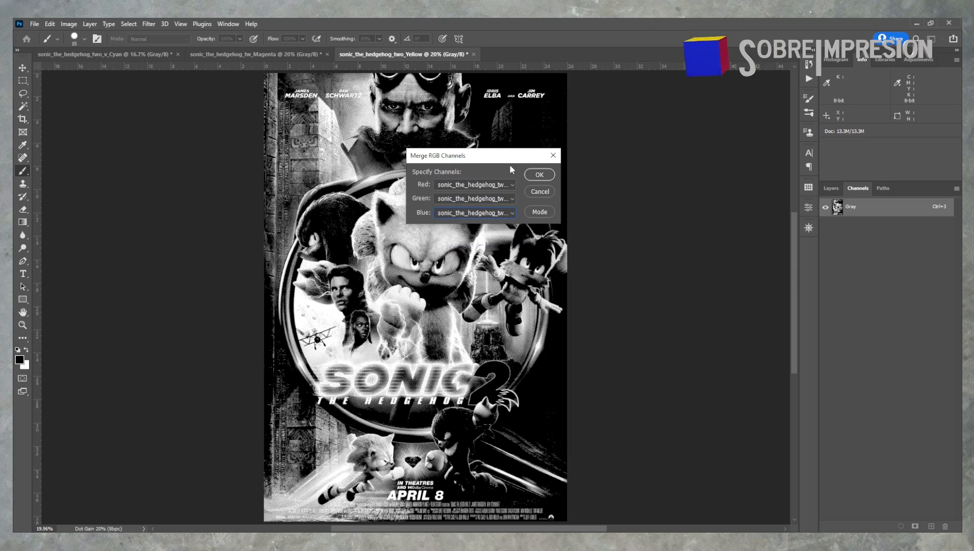
click(541, 175)
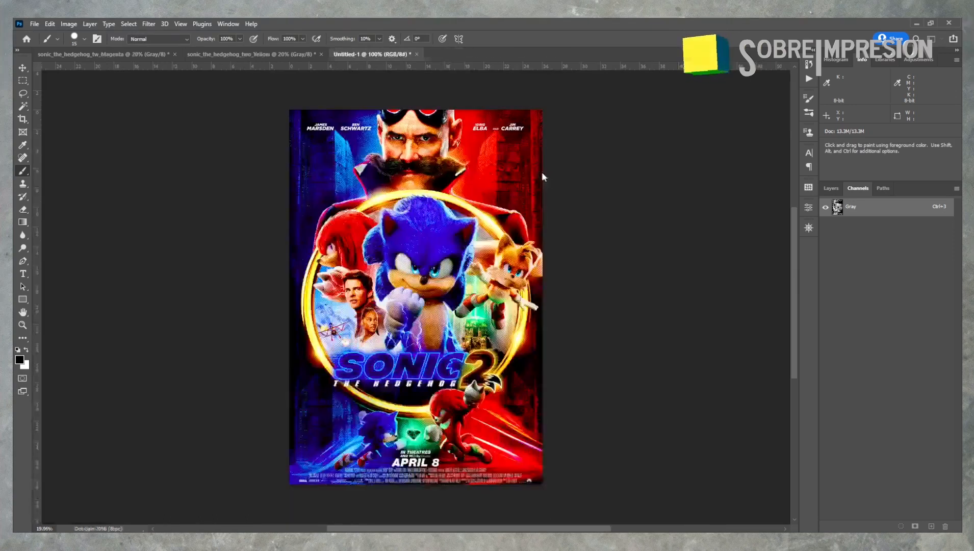
Examine the merged RGB poster's coloured halftone dots up close, around Sonic's fist and face and the surrounding artwork
key(ctrl+plus)
key(ctrl+plus)
key(ctrl+plus)
key(ctrl+plus)
key(ctrl+plus)
key(ctrl+plus)
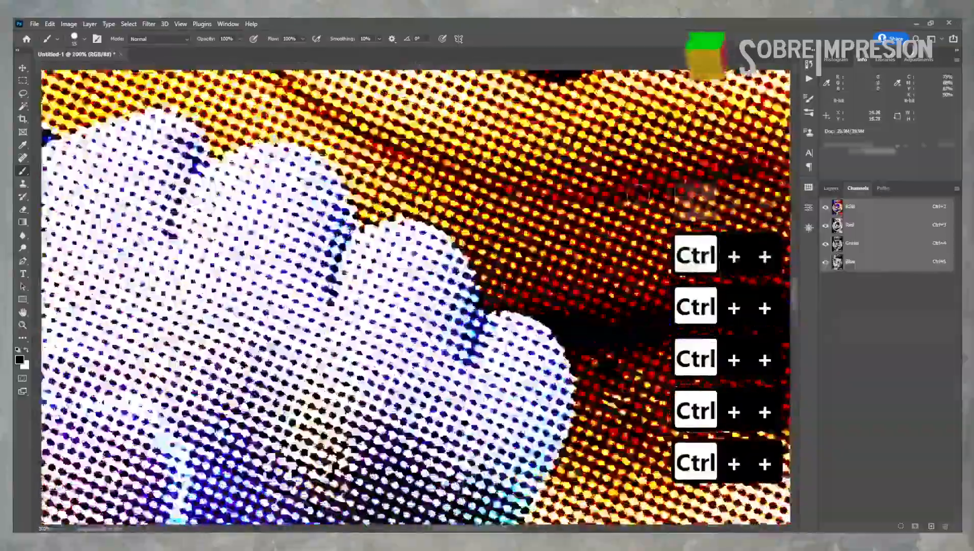
drag(357, 132, 521, 426)
drag(459, 97, 478, 512)
drag(502, 168, 485, 448)
drag(474, 173, 505, 428)
drag(459, 138, 505, 458)
drag(377, 112, 383, 338)
drag(602, 224, 448, 315)
drag(532, 248, 706, 184)
drag(140, 275, 391, 98)
drag(683, 202, 498, 252)
key(ctrl+0)
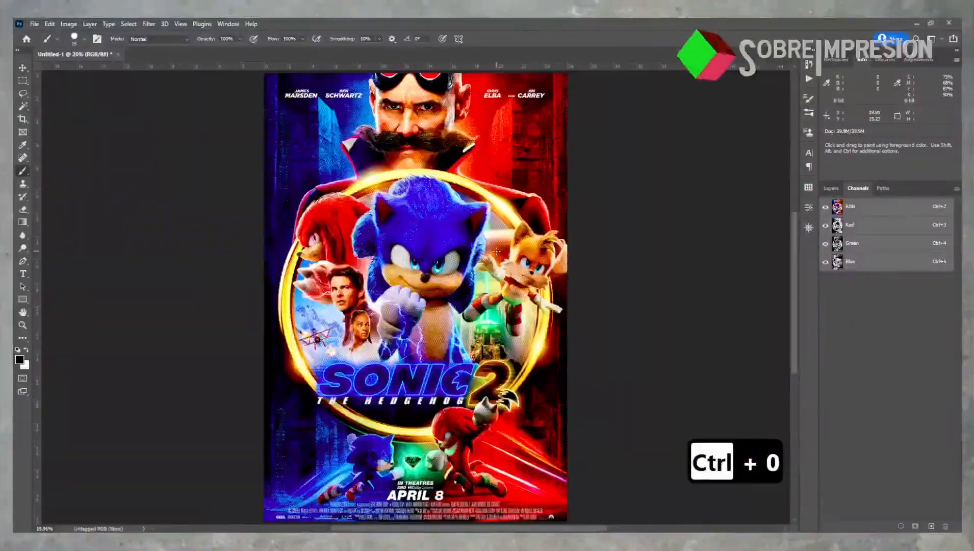
key(ctrl+plus)
key(ctrl+plus)
key(ctrl+plus)
key(ctrl+plus)
key(ctrl+plus)
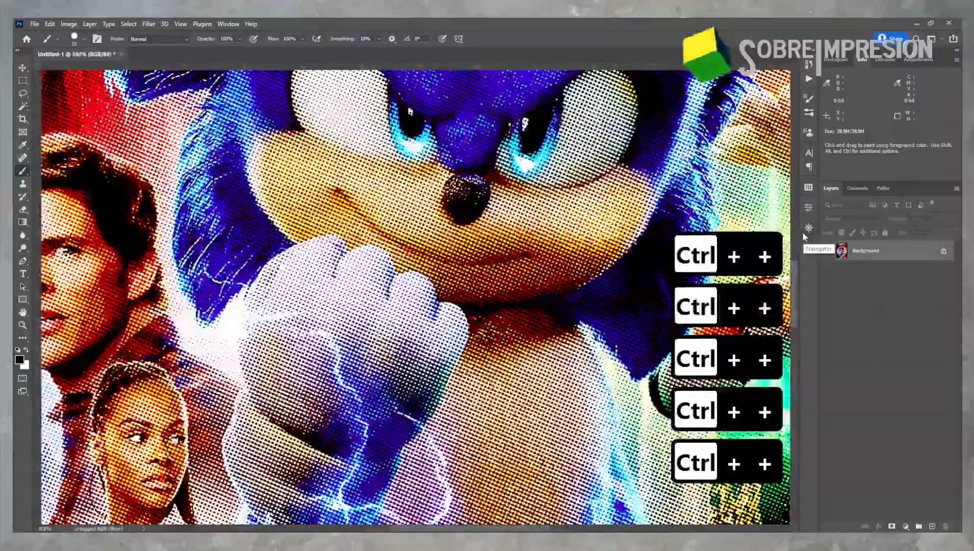
Select everything except the black areas with Color Range, sampling black, inverting the selection and keeping a fuzziness of 100
drag(552, 216, 544, 322)
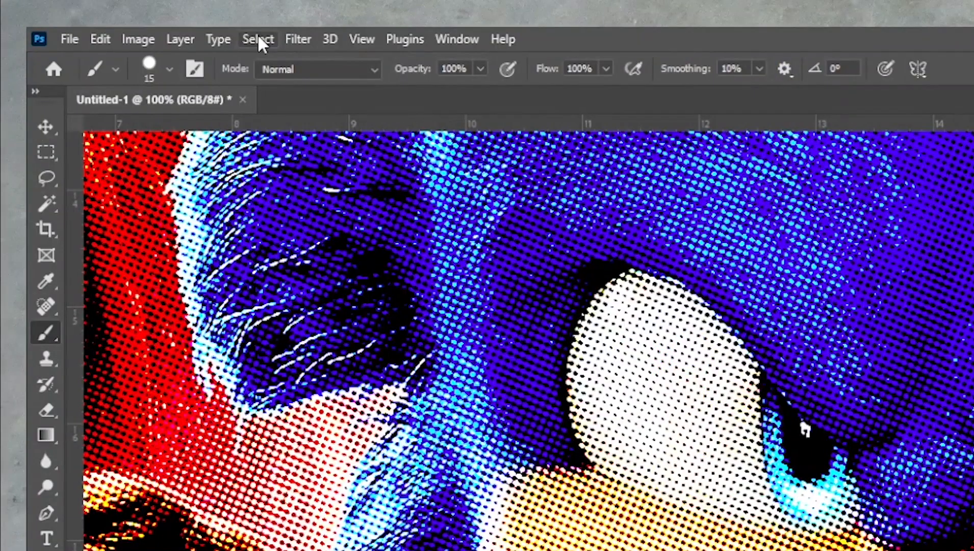
click(258, 38)
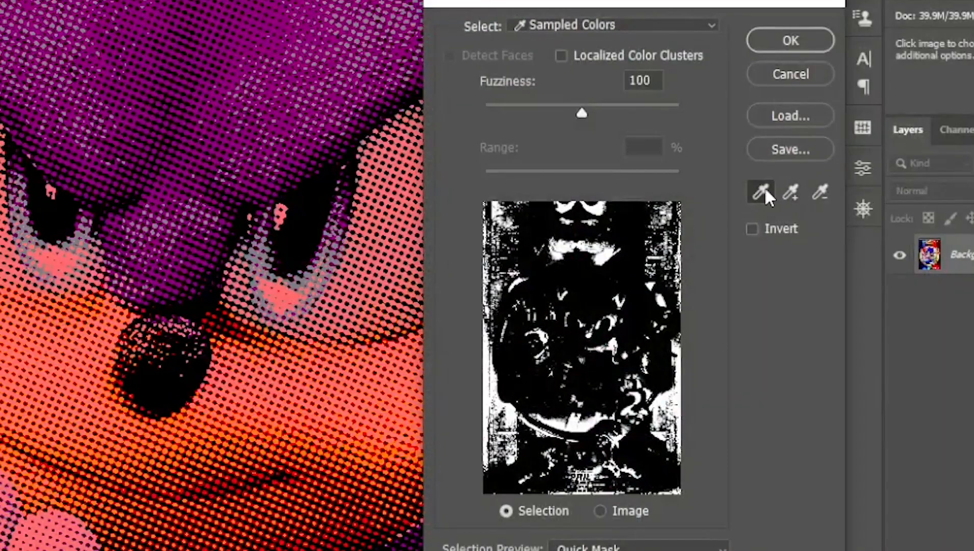
click(761, 189)
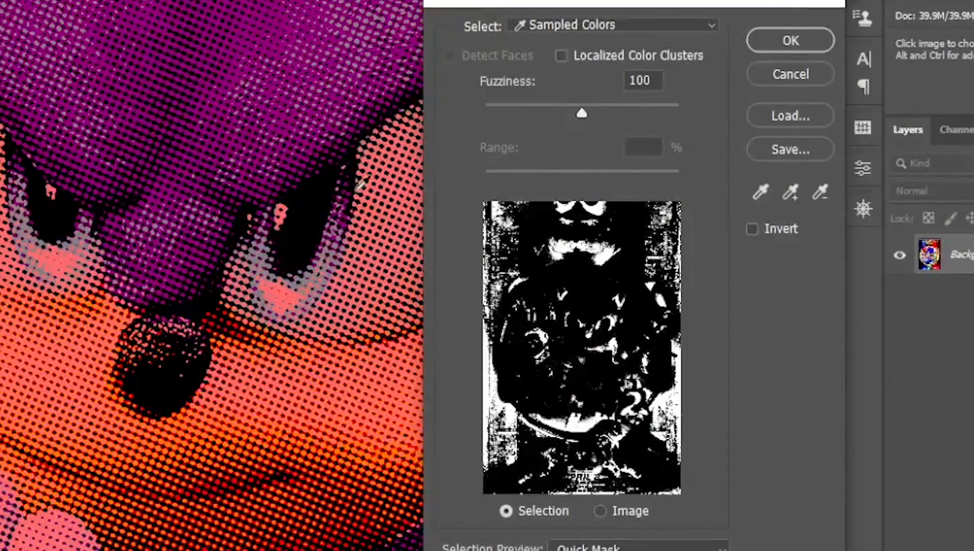
click(752, 229)
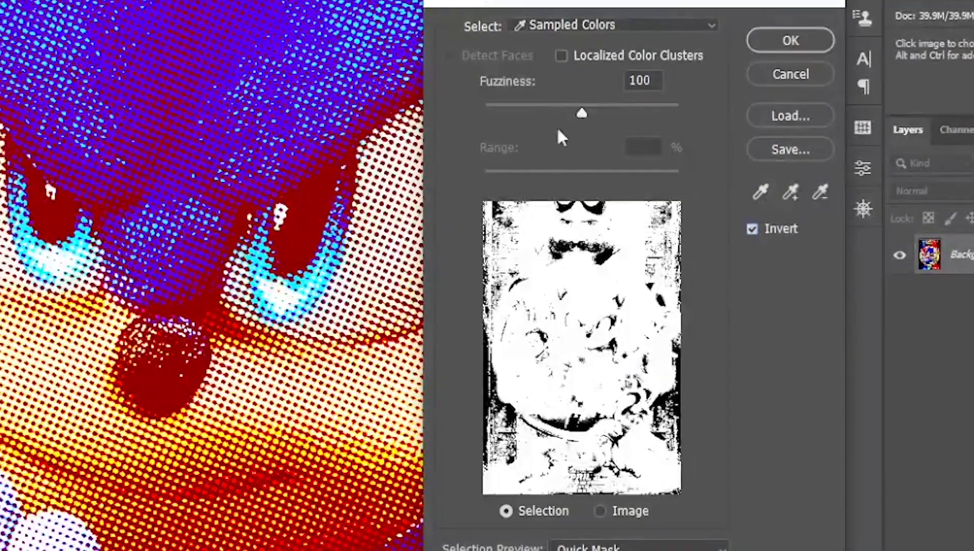
drag(582, 109, 582, 114)
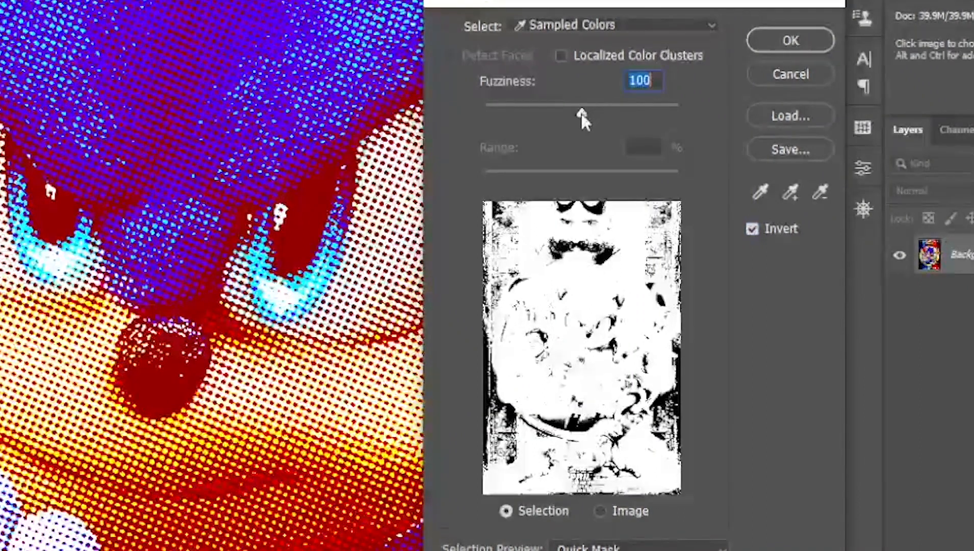
click(784, 42)
Copy the selected non-black artwork to a new layer and hide the Background layer
key(ctrl+0)
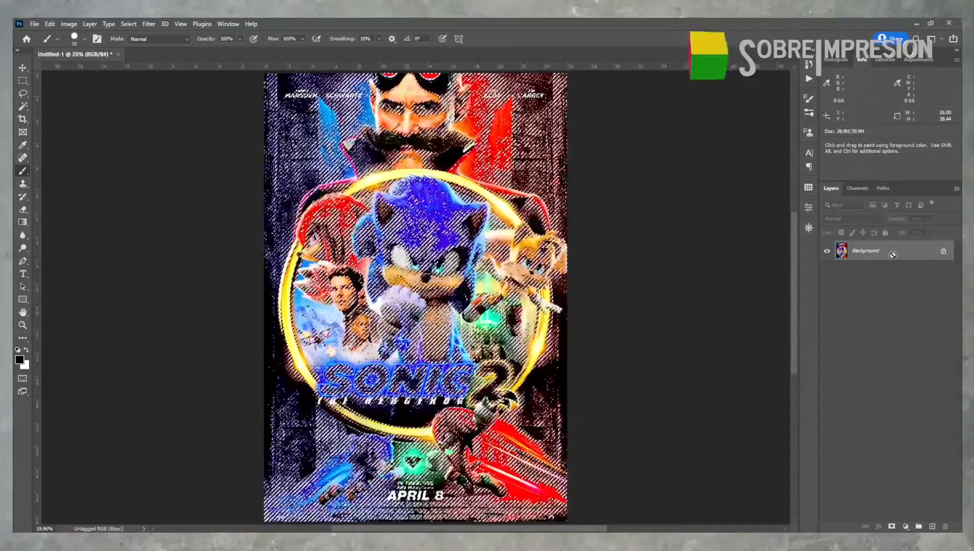
key(ctrl+j)
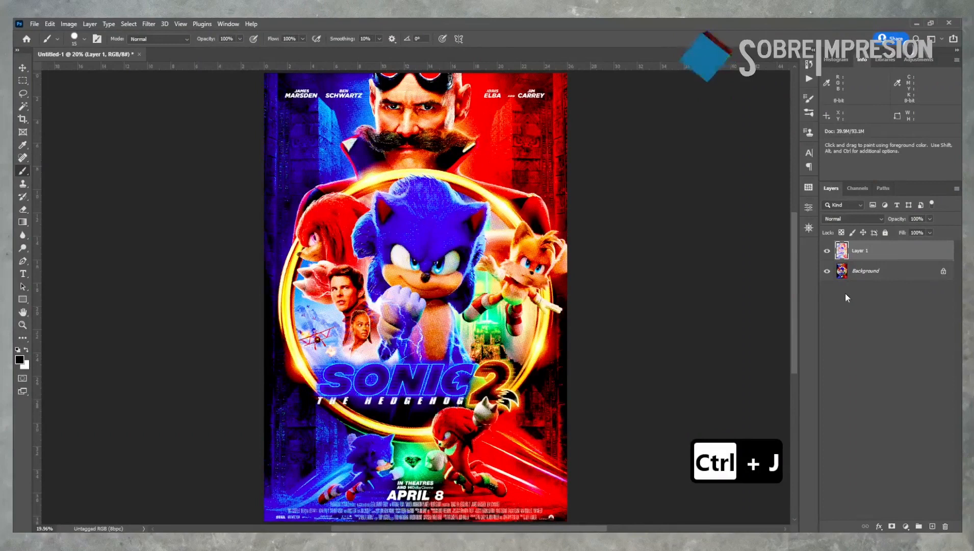
click(827, 271)
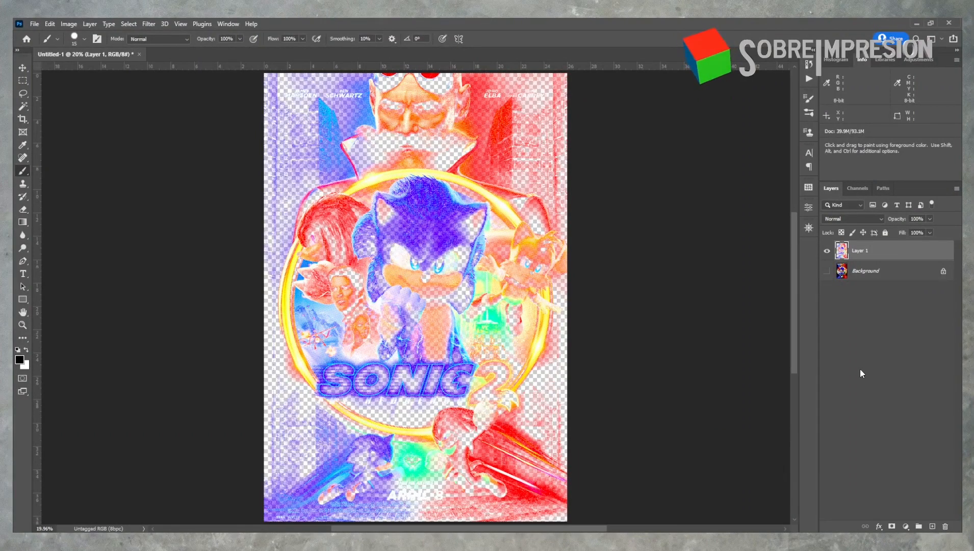
Add a black (000000) Solid Color fill layer and place it beneath Layer 1
click(94, 25)
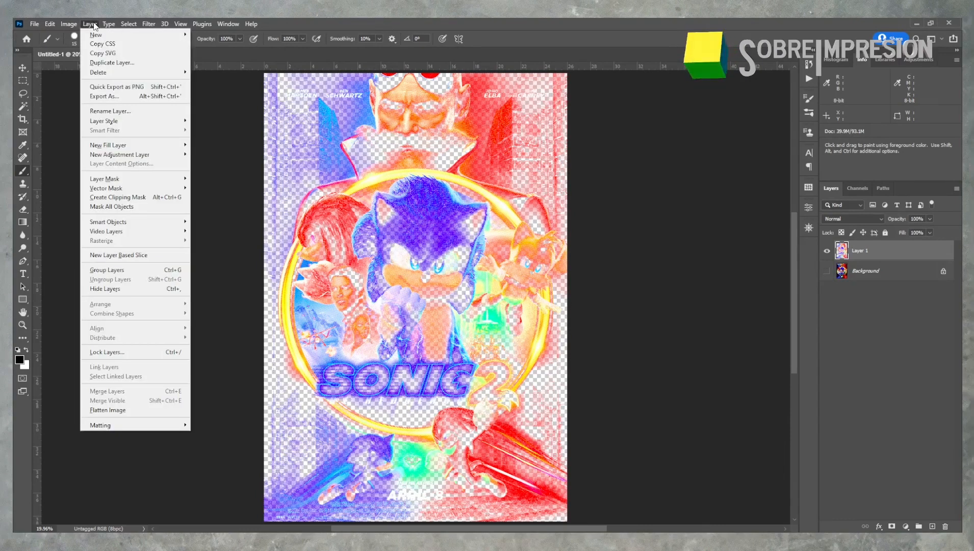
mouse_move(103, 145)
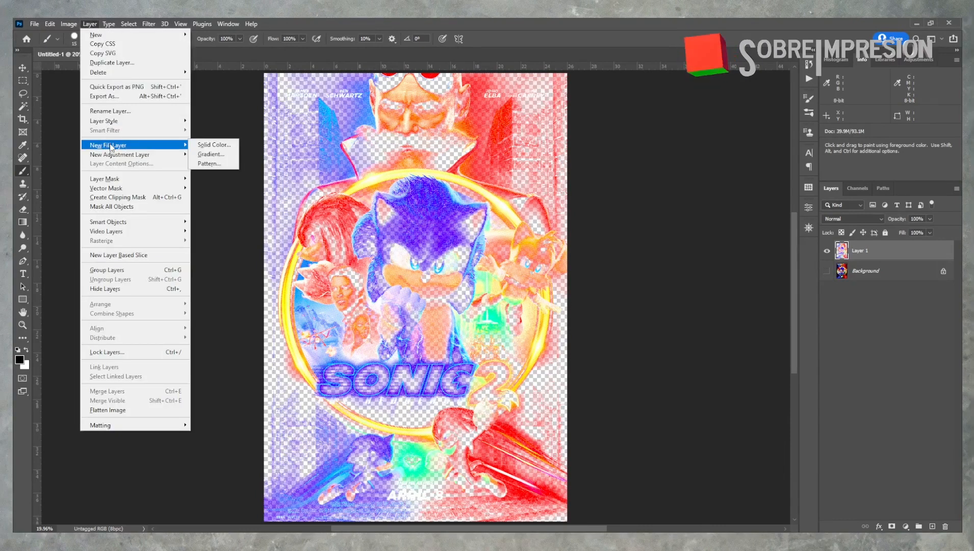
click(206, 144)
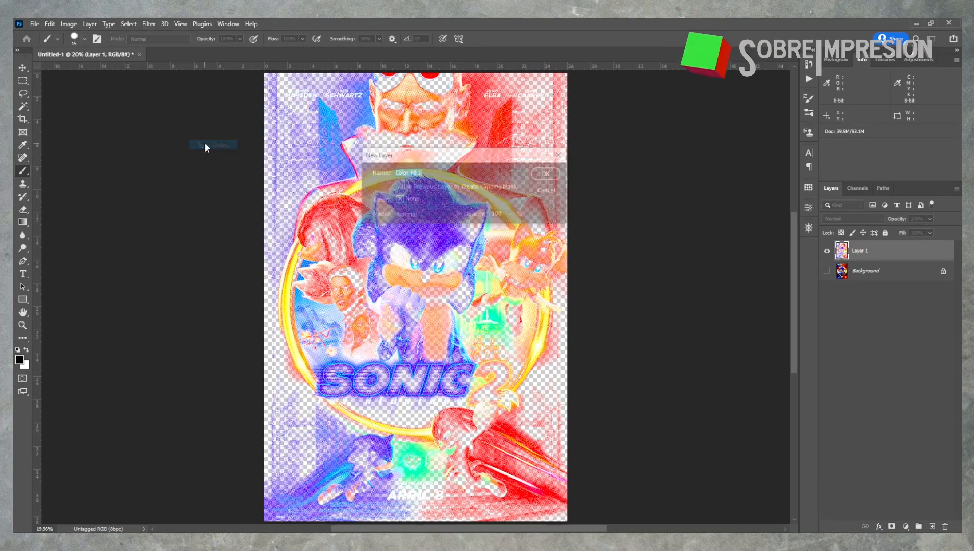
click(548, 174)
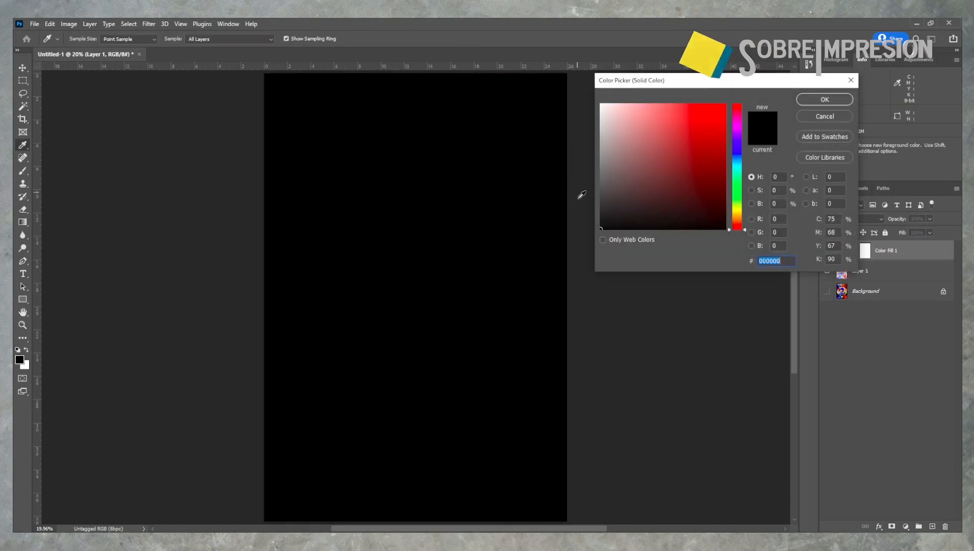
click(824, 101)
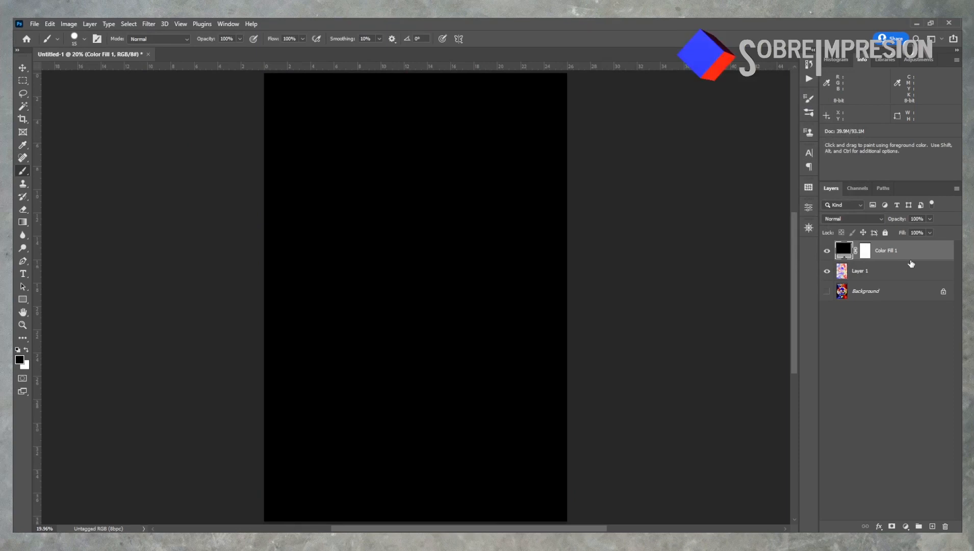
drag(914, 259, 908, 282)
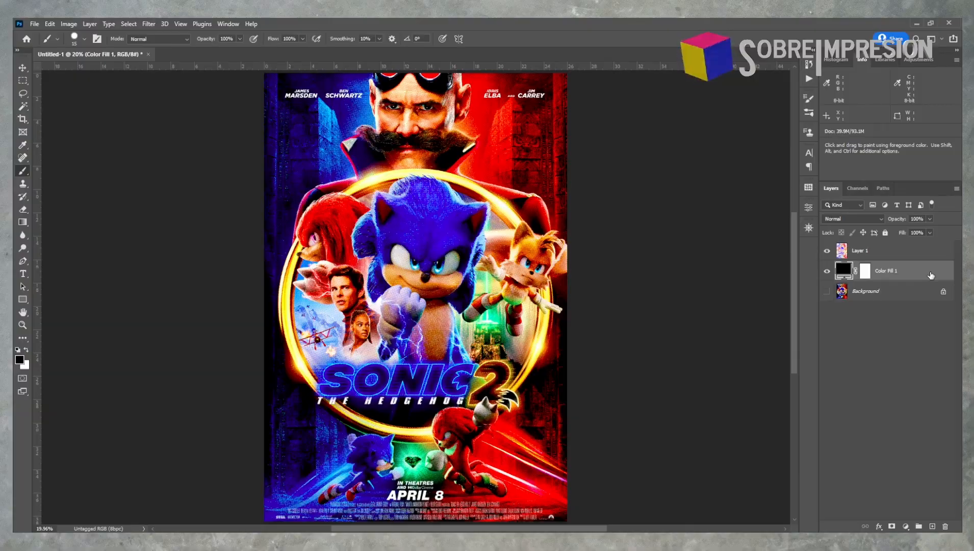
Duplicate the black fill layer and set the copy's colour to bright green, 00ff36
key(ctrl+plus)
key(ctrl+plus)
key(ctrl+plus)
key(ctrl+plus)
key(ctrl+plus)
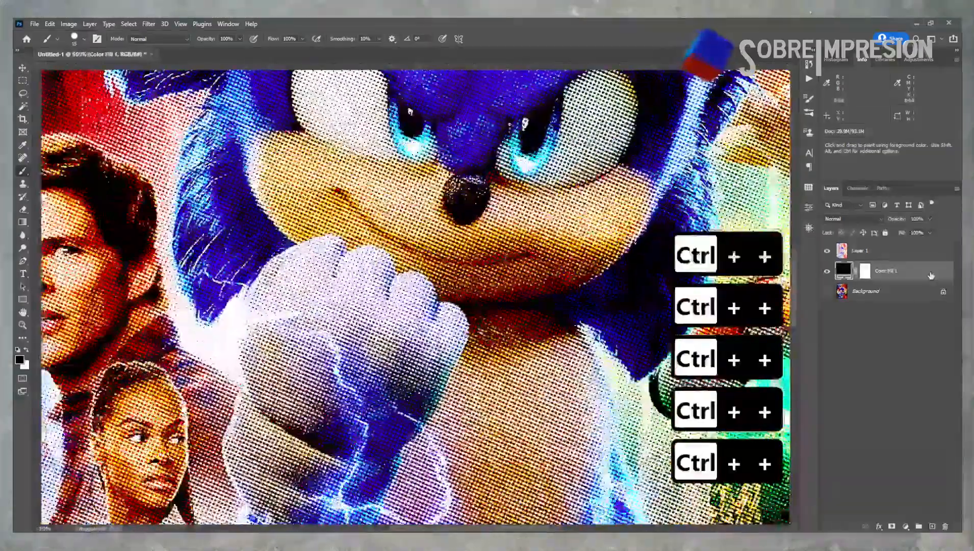
drag(552, 261, 549, 448)
drag(923, 499, 932, 525)
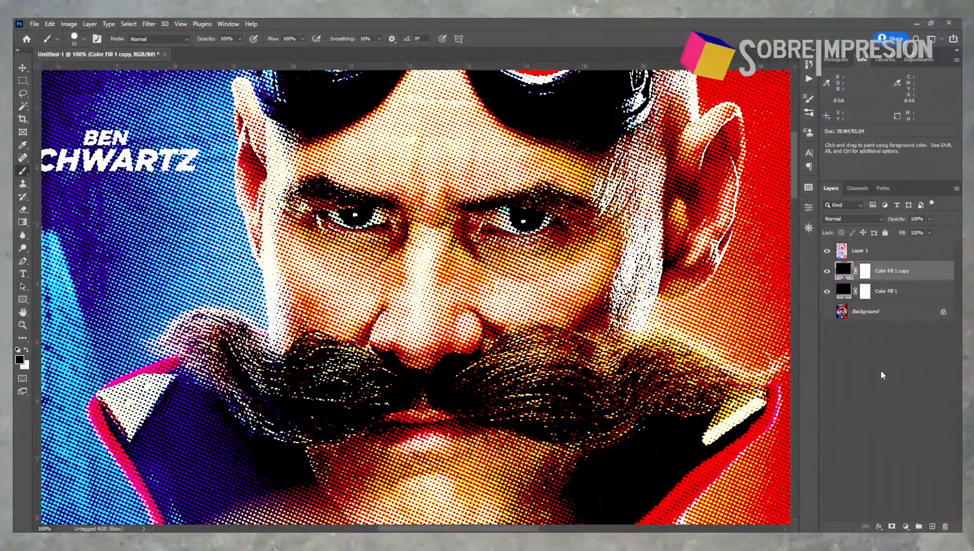
double_click(845, 271)
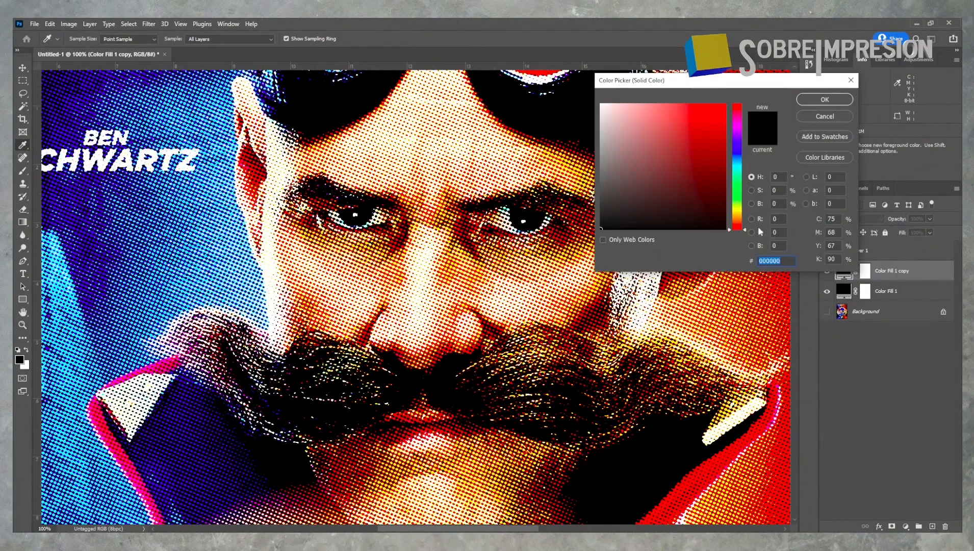
drag(735, 205, 726, 104)
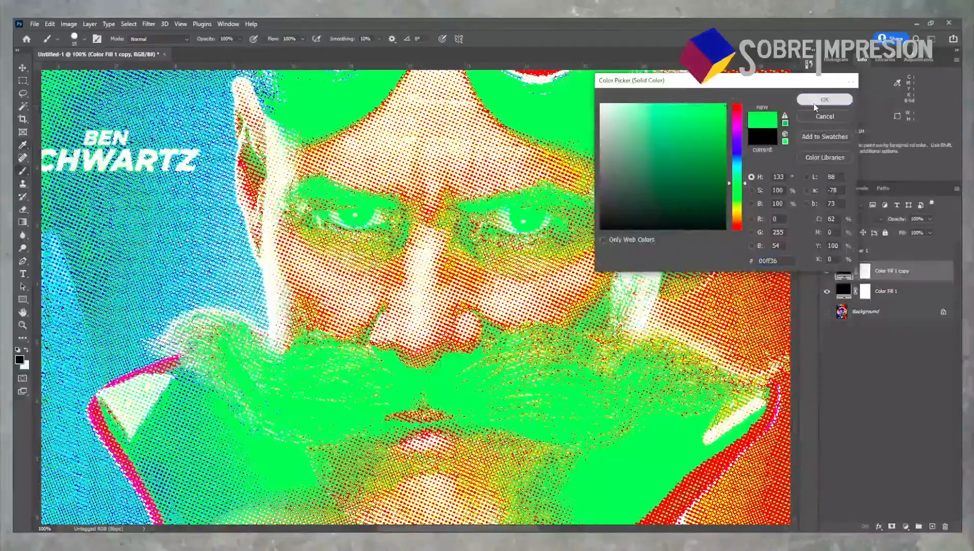
click(800, 99)
Examine the artwork's halftone dots and transparent gaps up close against the green fill across the poster
key(b)
key(ctrl+plus)
key(ctrl+plus)
drag(326, 439, 164, 97)
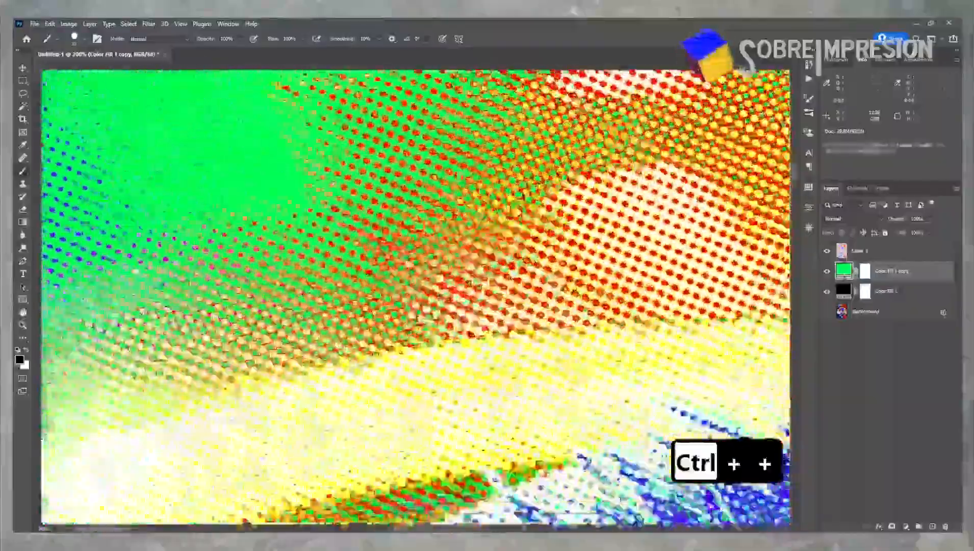
drag(688, 326, 403, 249)
drag(739, 280, 500, 360)
drag(489, 113, 474, 449)
drag(627, 173, 341, 393)
drag(418, 117, 320, 317)
drag(576, 194, 386, 321)
drag(576, 219, 414, 333)
drag(628, 306, 338, 256)
drag(612, 245, 292, 388)
drag(582, 244, 417, 397)
drag(459, 475, 276, 118)
drag(249, 510, 486, 290)
drag(255, 367, 561, 315)
drag(336, 413, 505, 287)
drag(372, 500, 530, 271)
drag(378, 479, 556, 229)
drag(377, 408, 535, 252)
drag(394, 385, 536, 225)
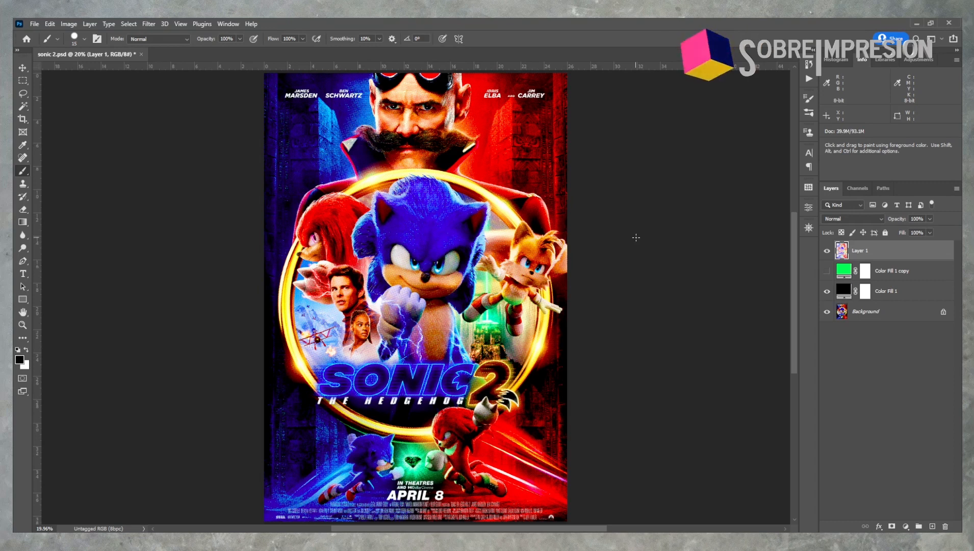
Convert the document to the sRGB IEC61966-2.1 profile and save it
click(50, 23)
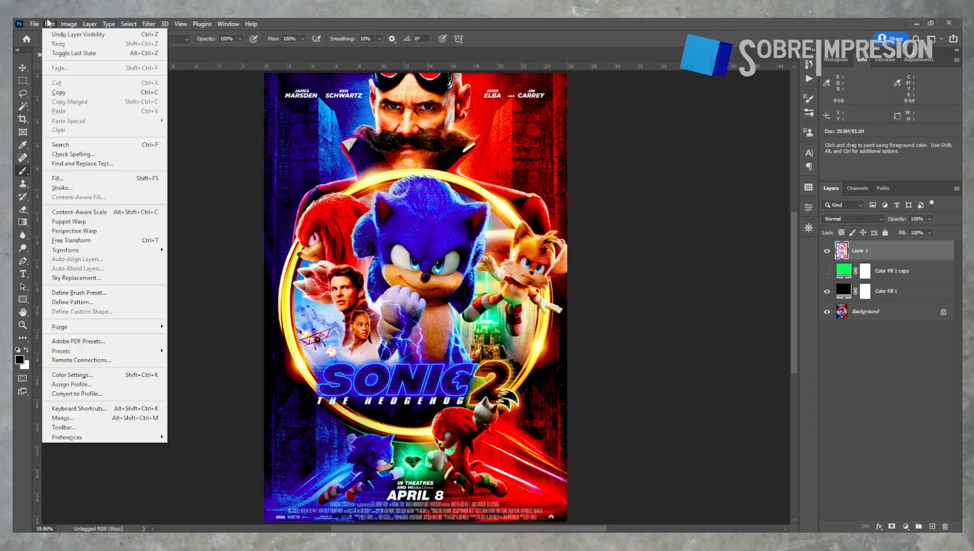
click(103, 393)
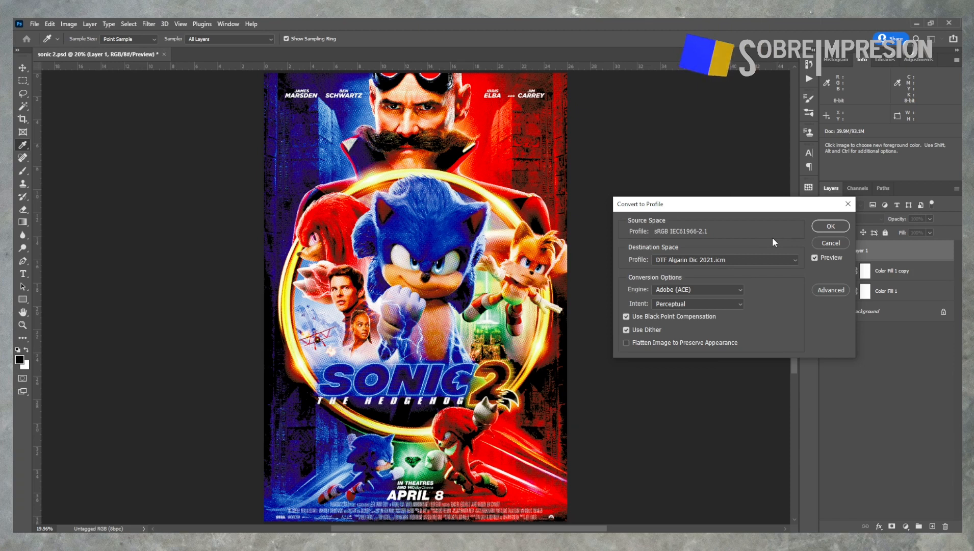
click(793, 260)
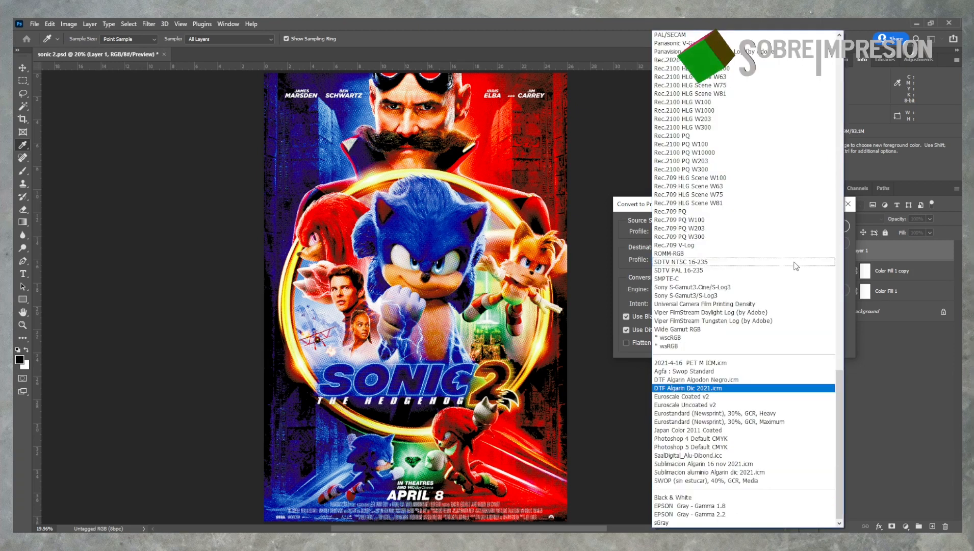
drag(840, 388, 840, 54)
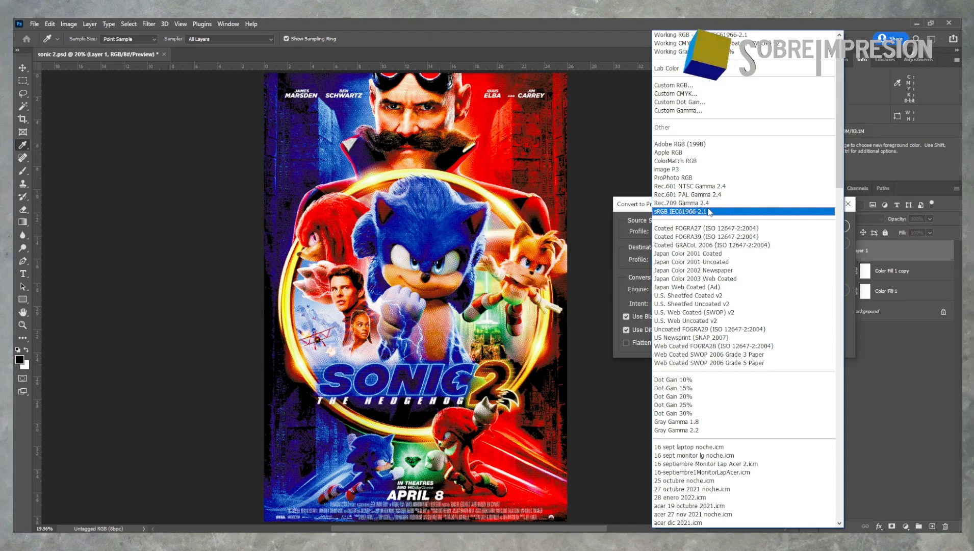
click(708, 211)
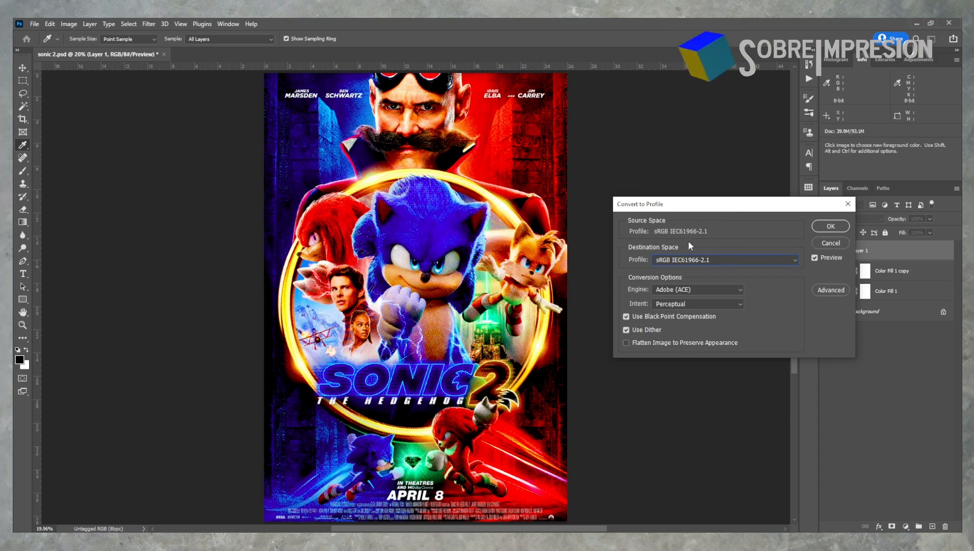
click(815, 258)
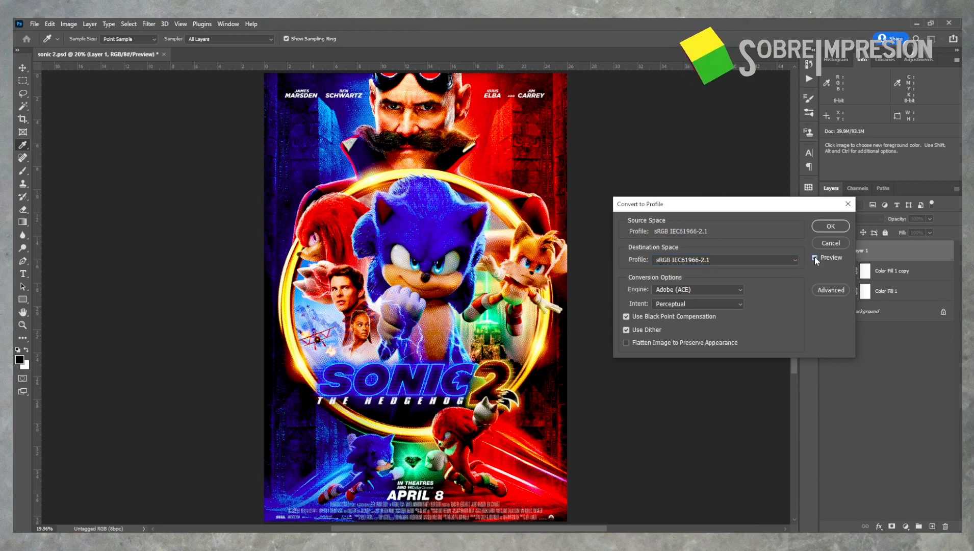
click(828, 226)
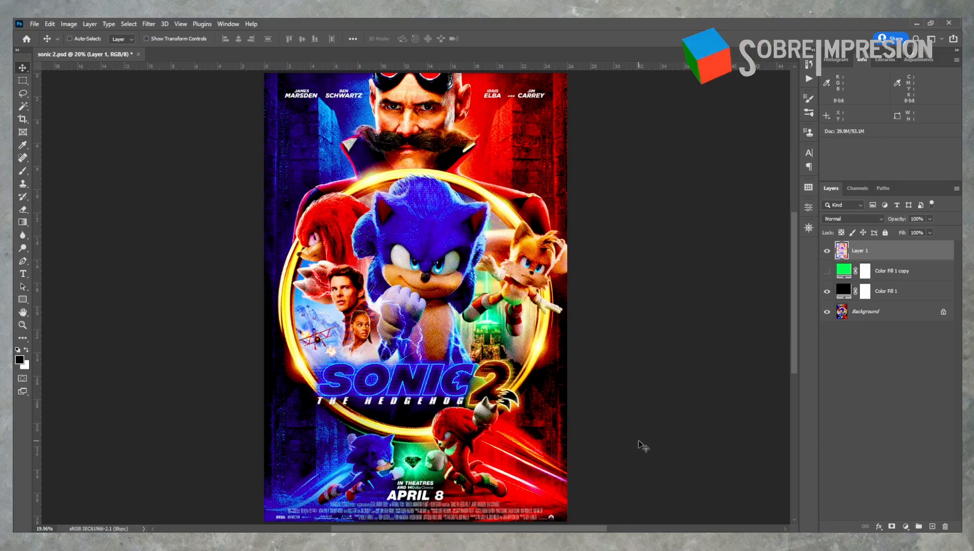
key(ctrl+s)
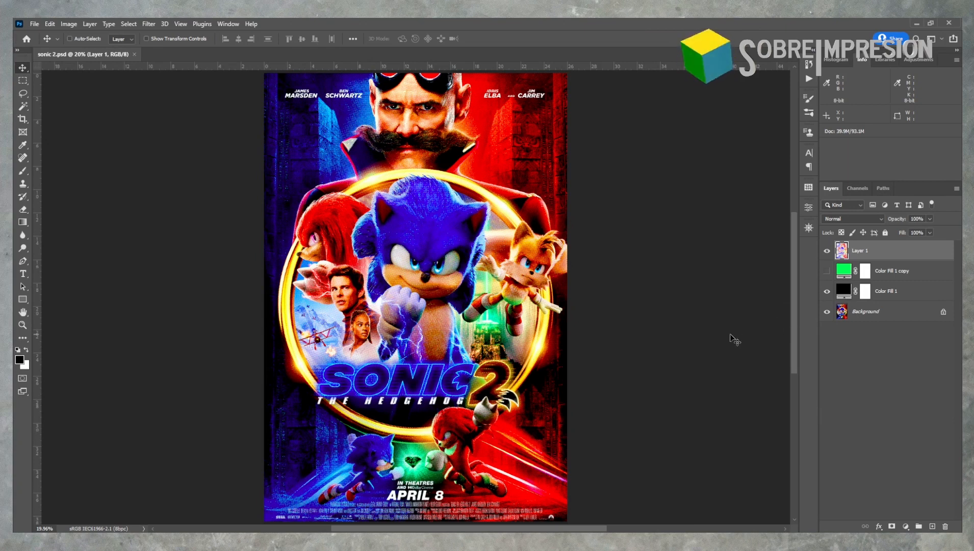
click(35, 24)
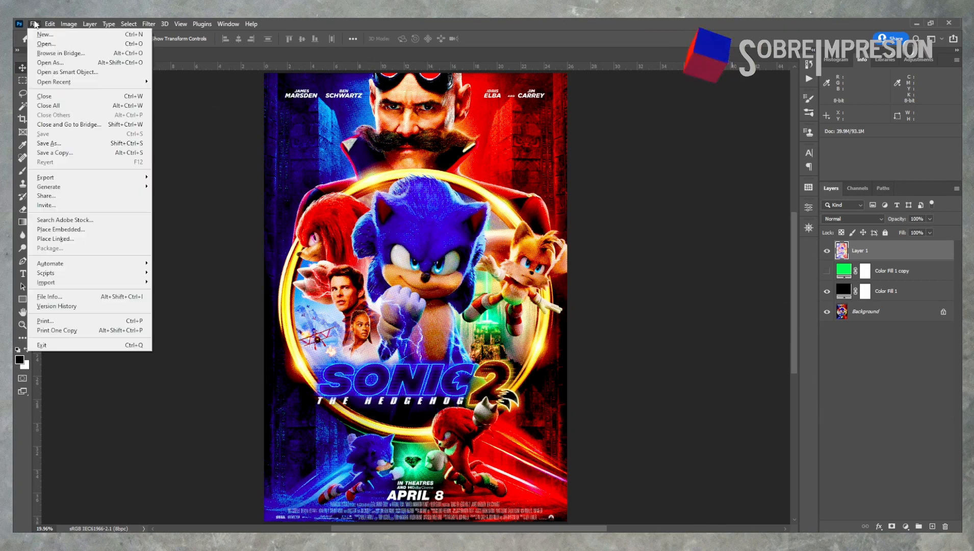
click(59, 146)
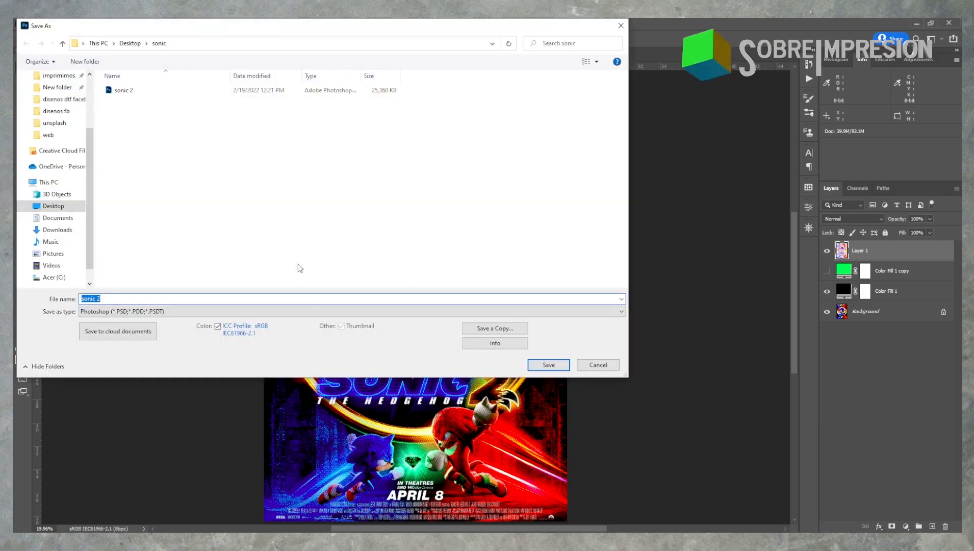
click(303, 312)
click(301, 312)
click(302, 313)
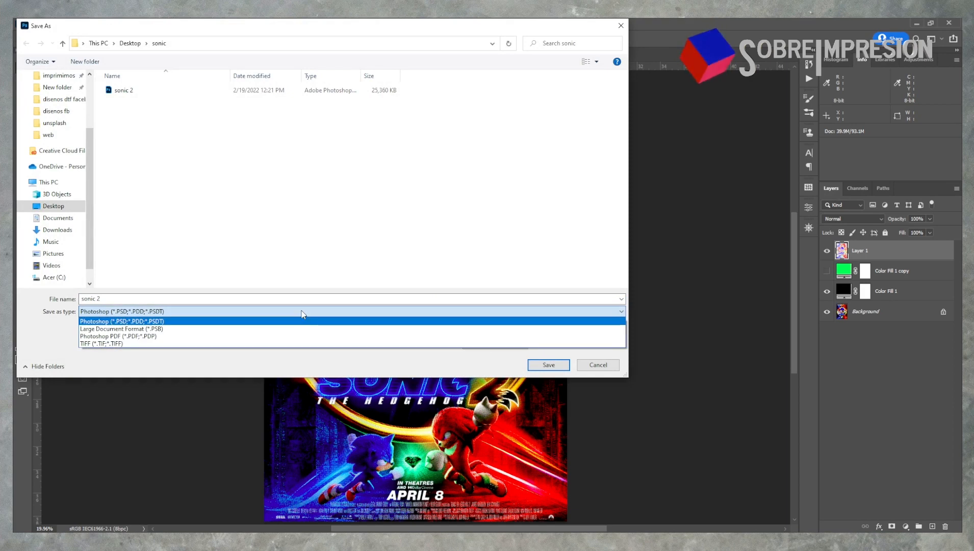
click(302, 311)
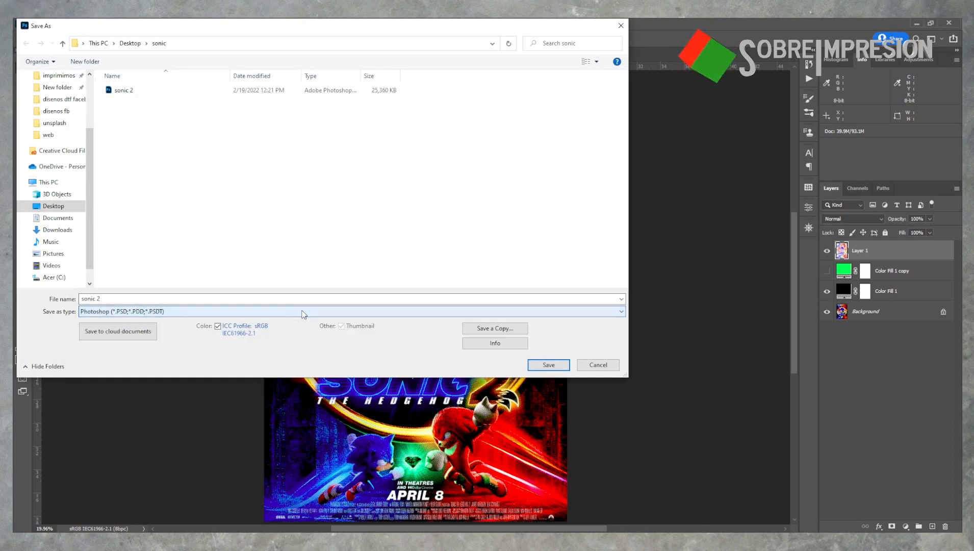
click(602, 365)
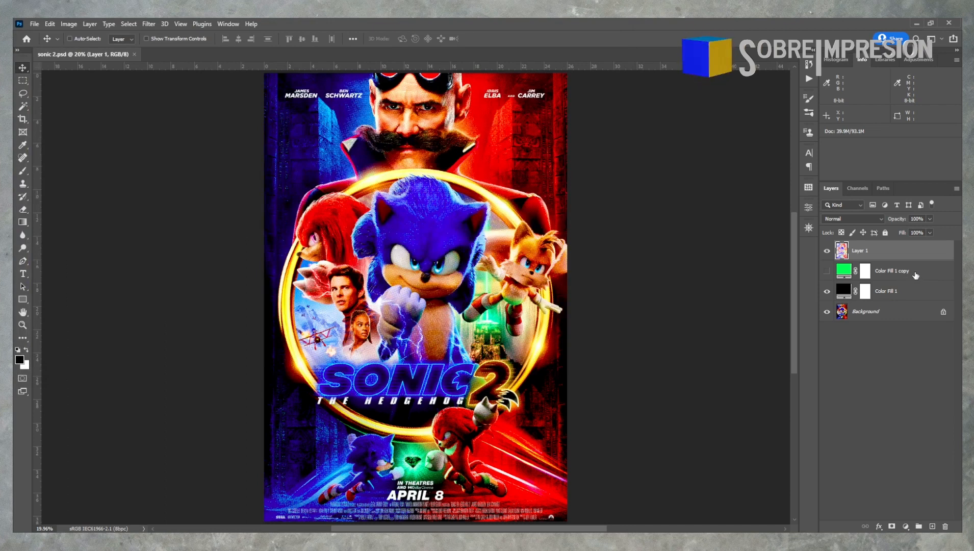
Delete both colour fill layers and the Background layer, leaving only Layer 1
drag(916, 275, 945, 526)
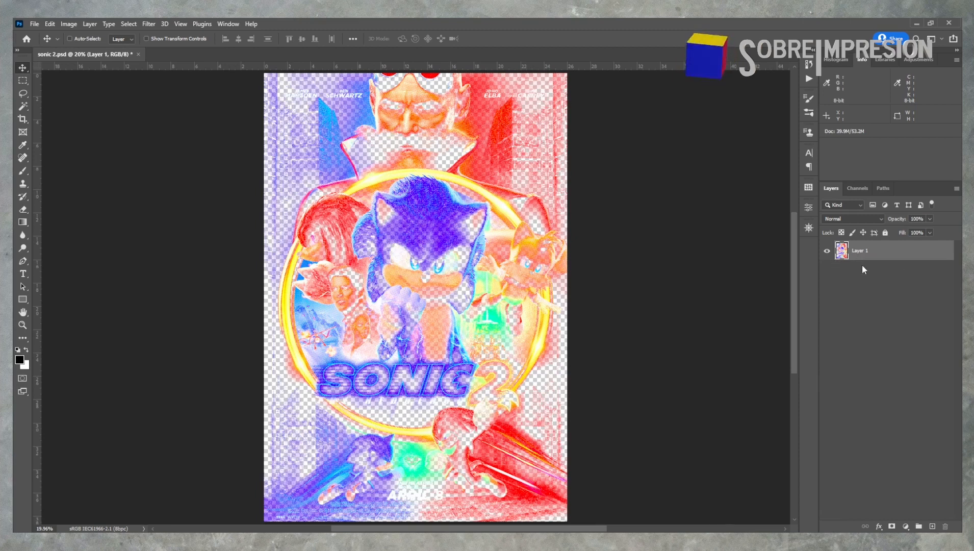
Save the transparent artwork as a PNG named sonic 2 in the sonic folder, using the large file size option
click(34, 23)
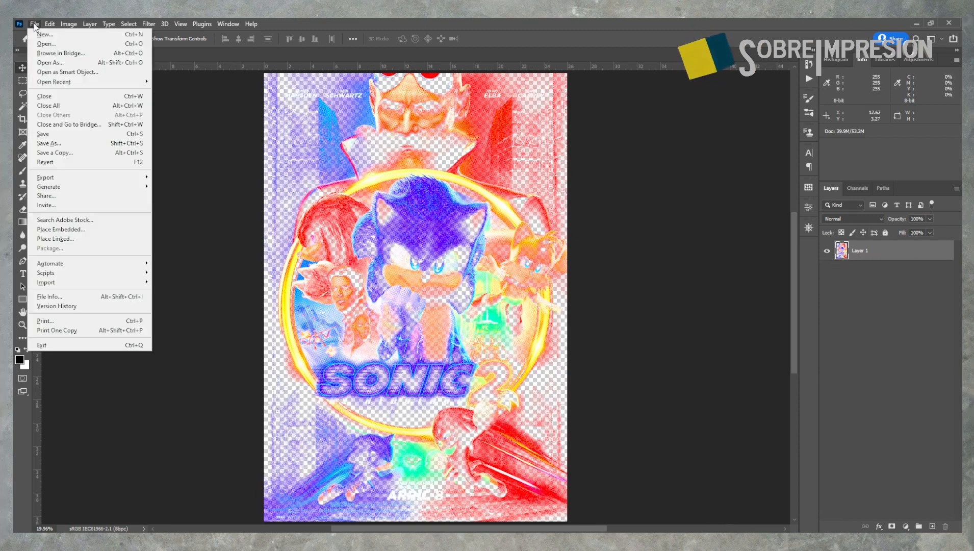
click(61, 148)
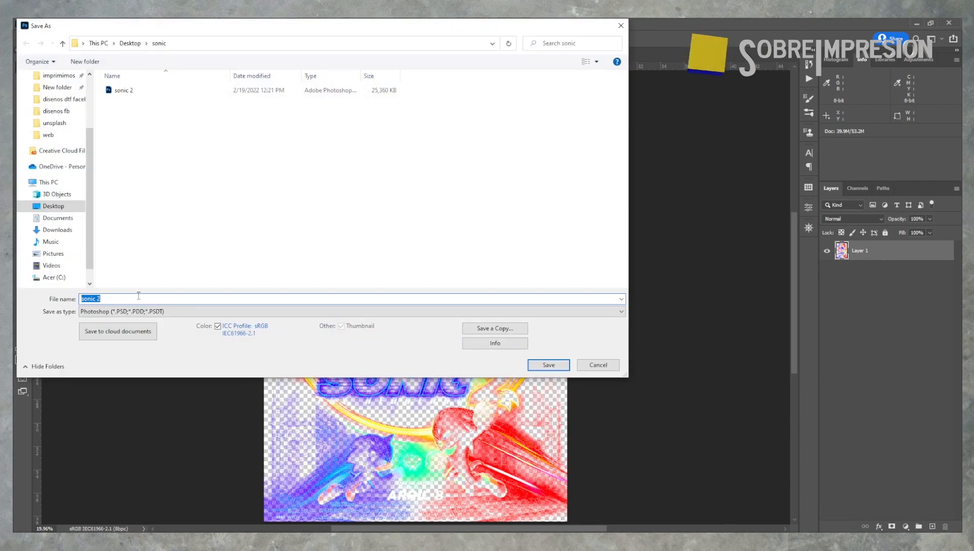
click(192, 309)
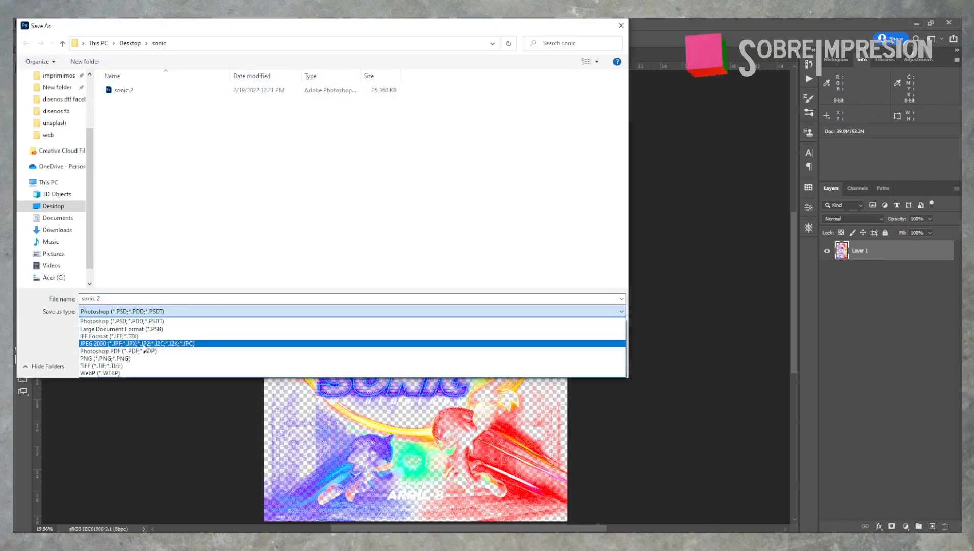
click(133, 358)
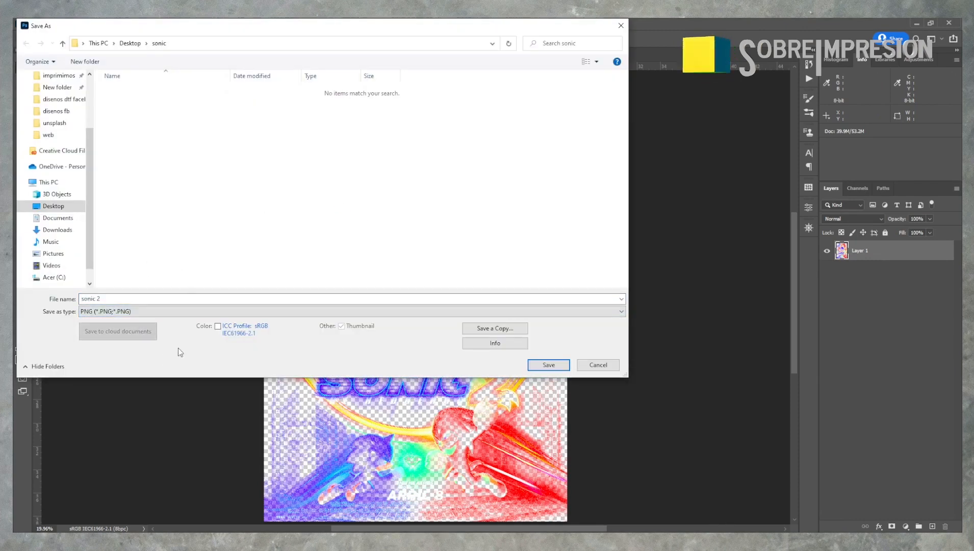
click(551, 365)
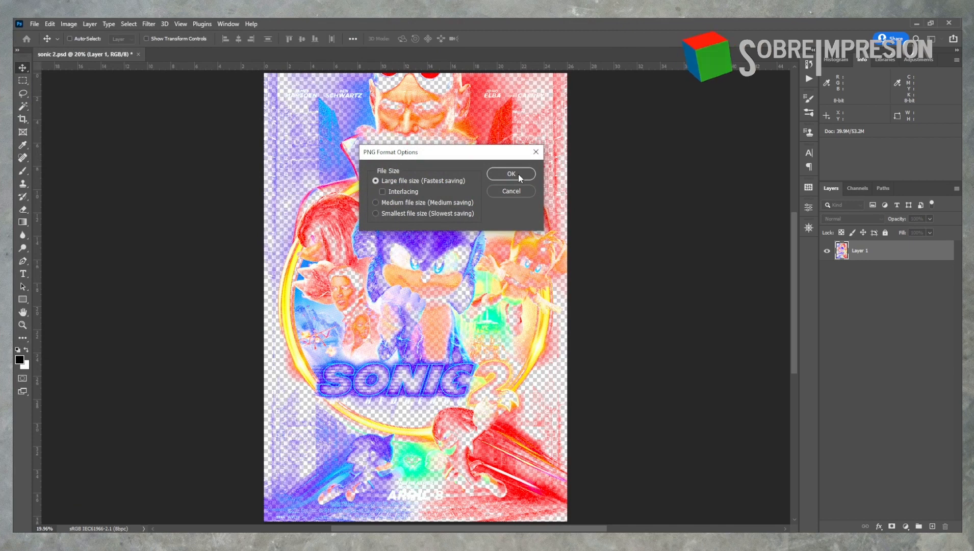
click(518, 175)
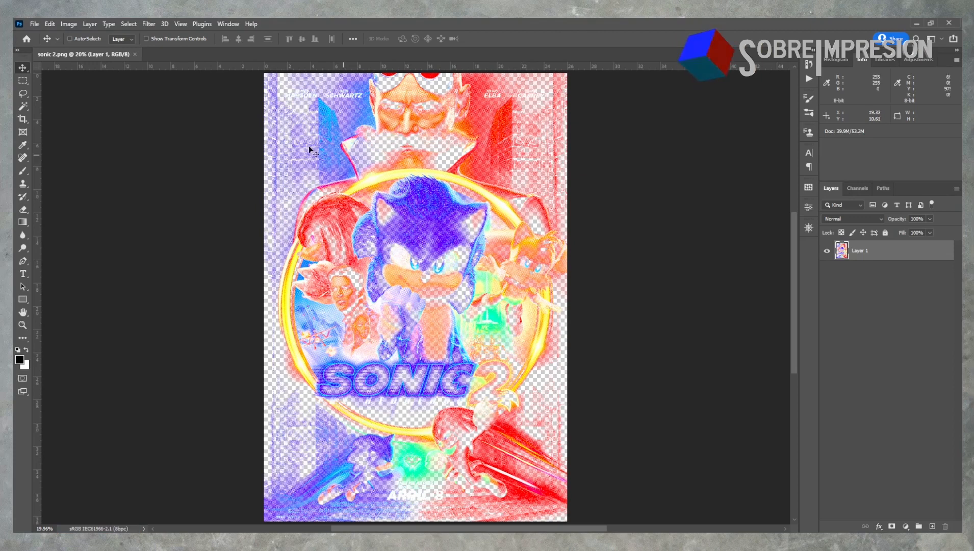
Open the image size settings to check the PNG's print dimensions and resolution
key(ctrl+alt+i)
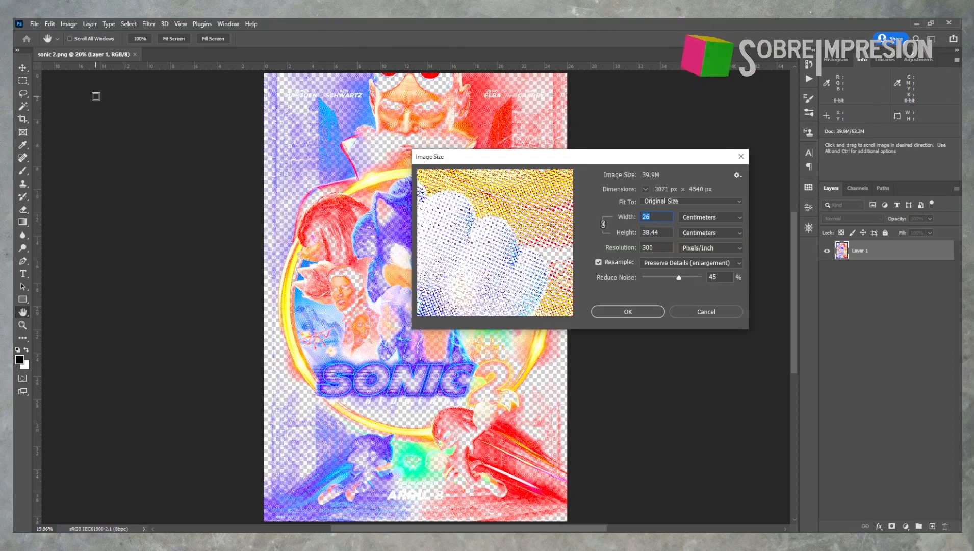